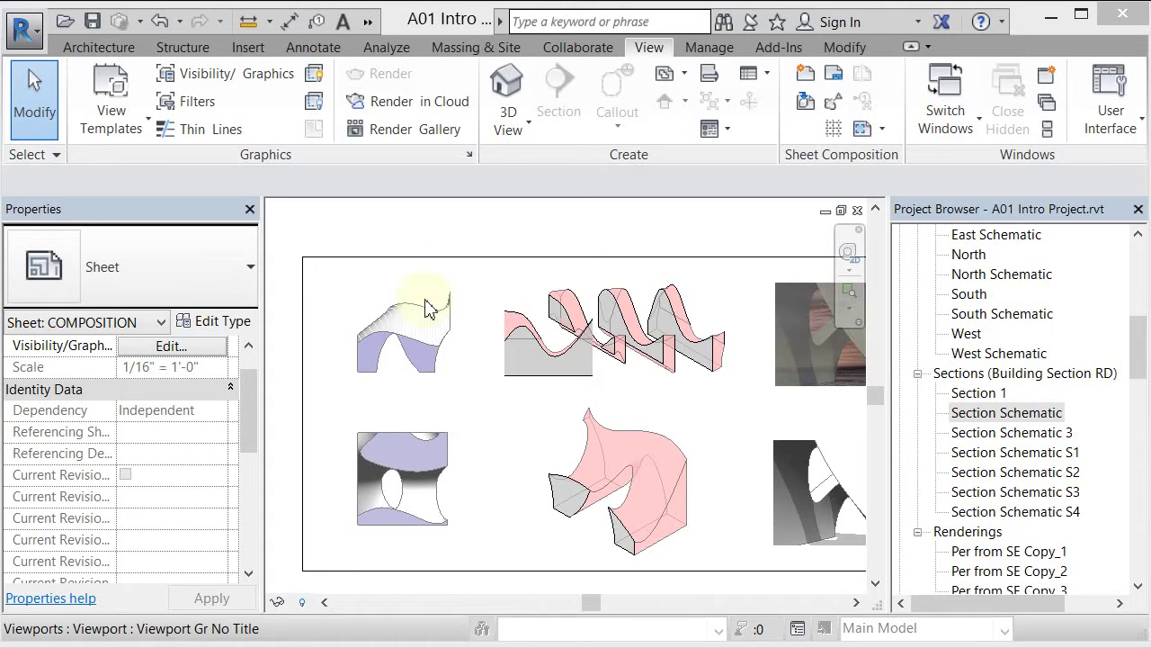
Step: Check the view name of the lower-middle 3D viewport on the COMPOSITION sheet and delete that view, Par 01, from the project
double_click(646, 481)
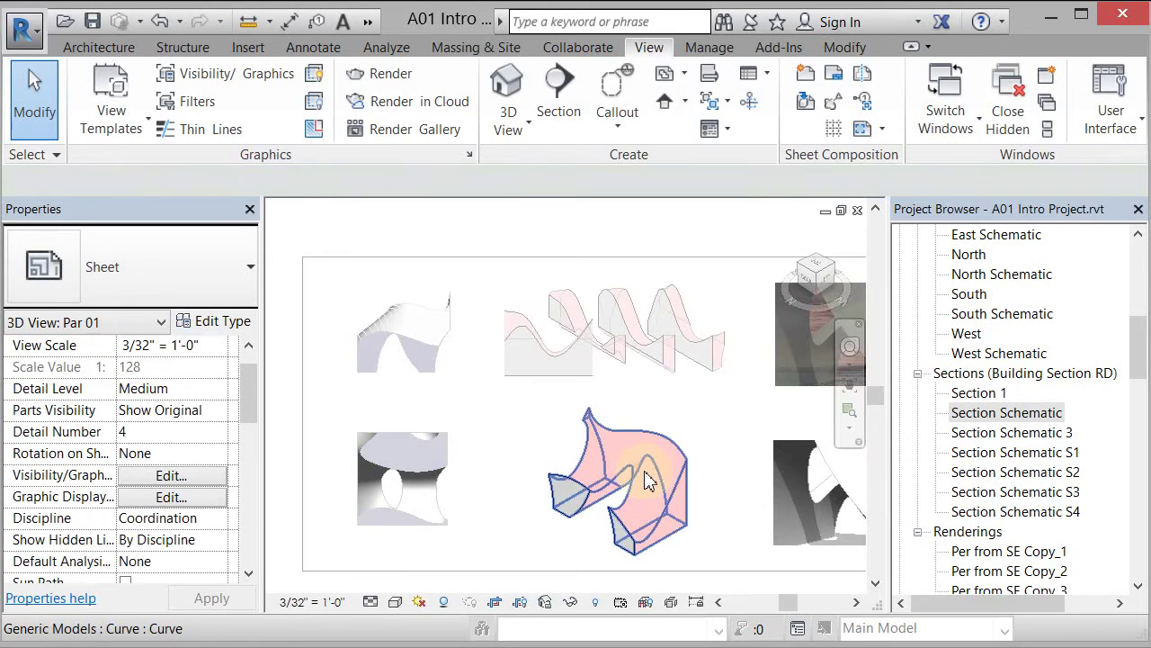
left_click_drag(252, 415, 250, 519)
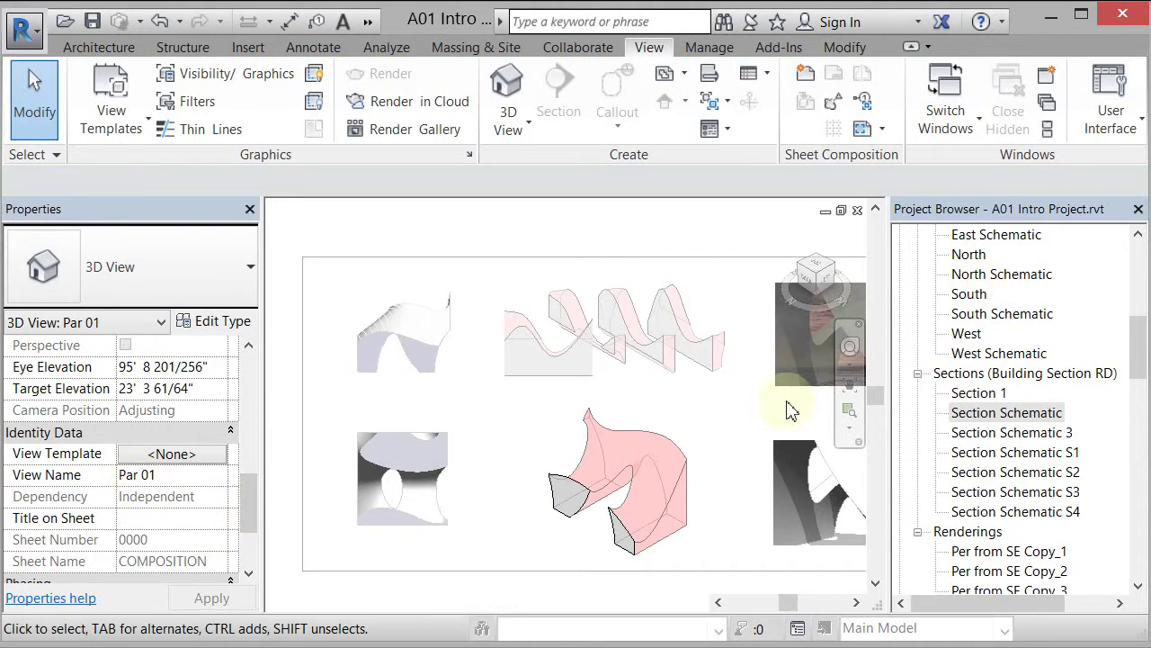
scroll(1141, 331, "up", 3)
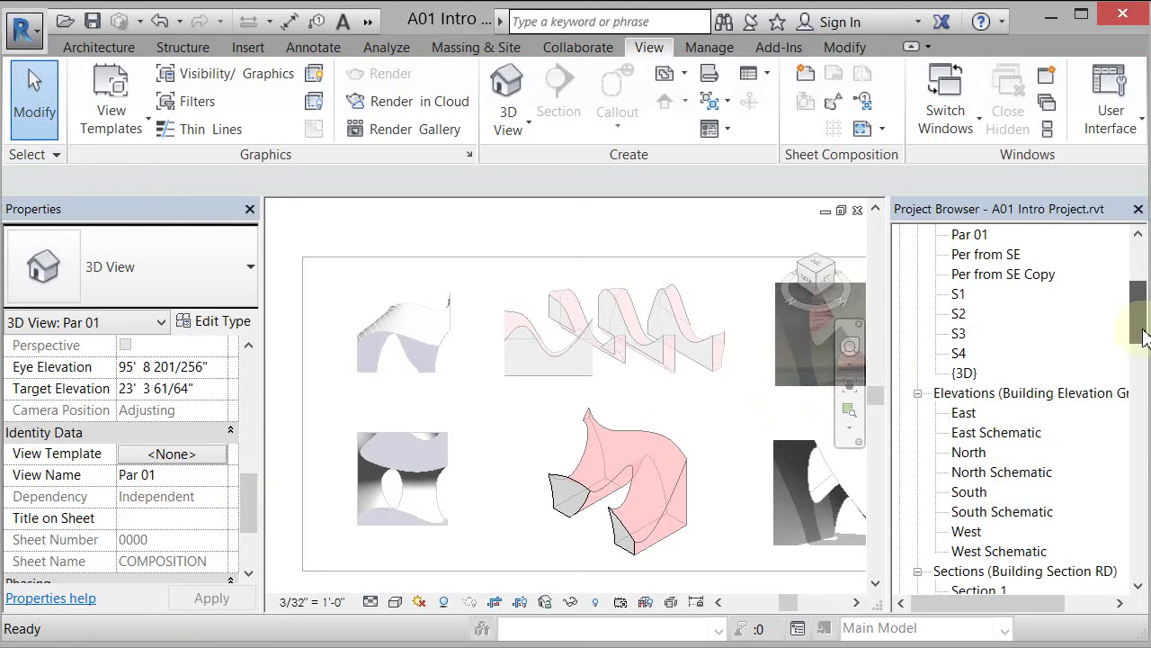
scroll(1142, 333, "down", 4)
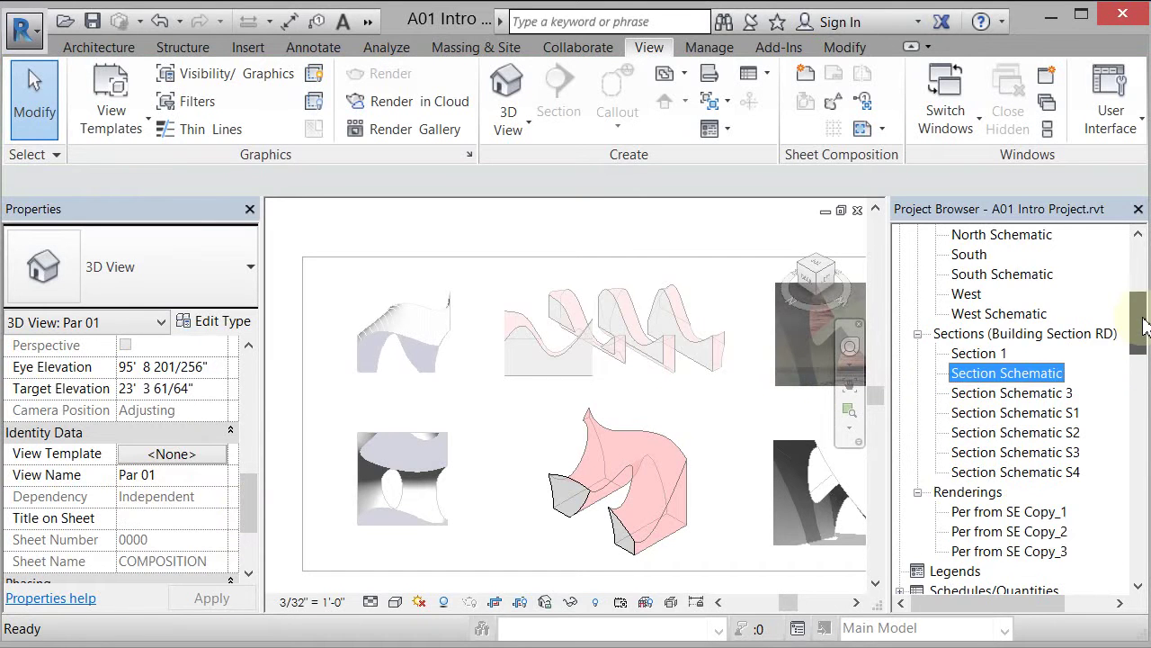
scroll(1142, 331, "up", 3)
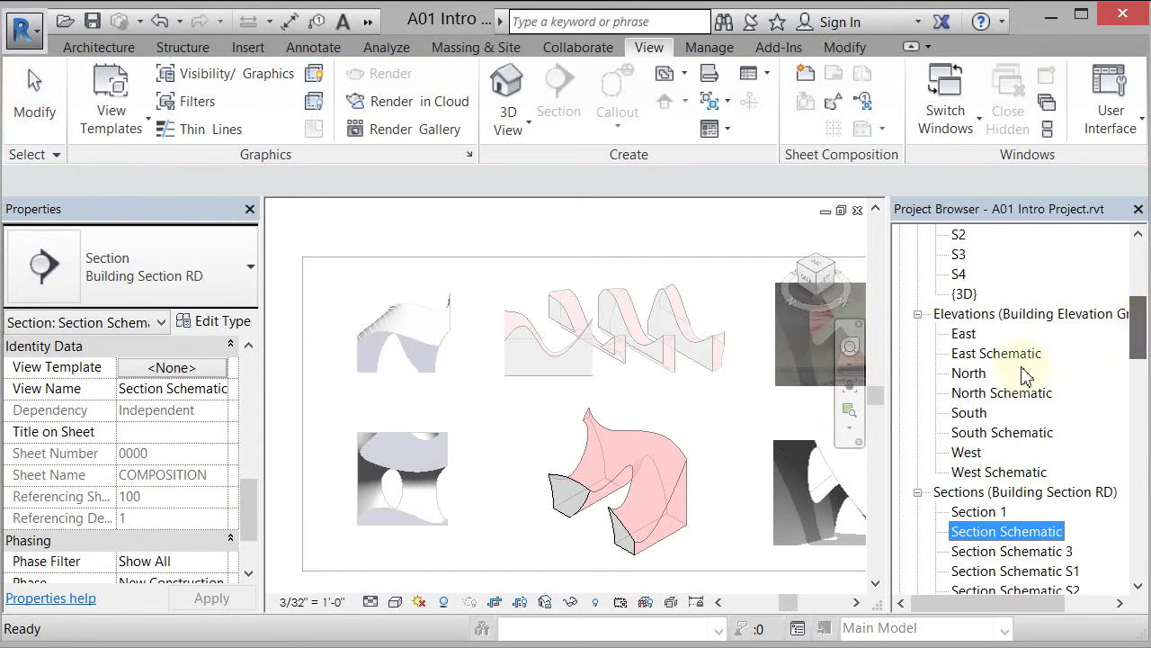
scroll(1029, 372, "down", 1)
scroll(1029, 372, "up", 2)
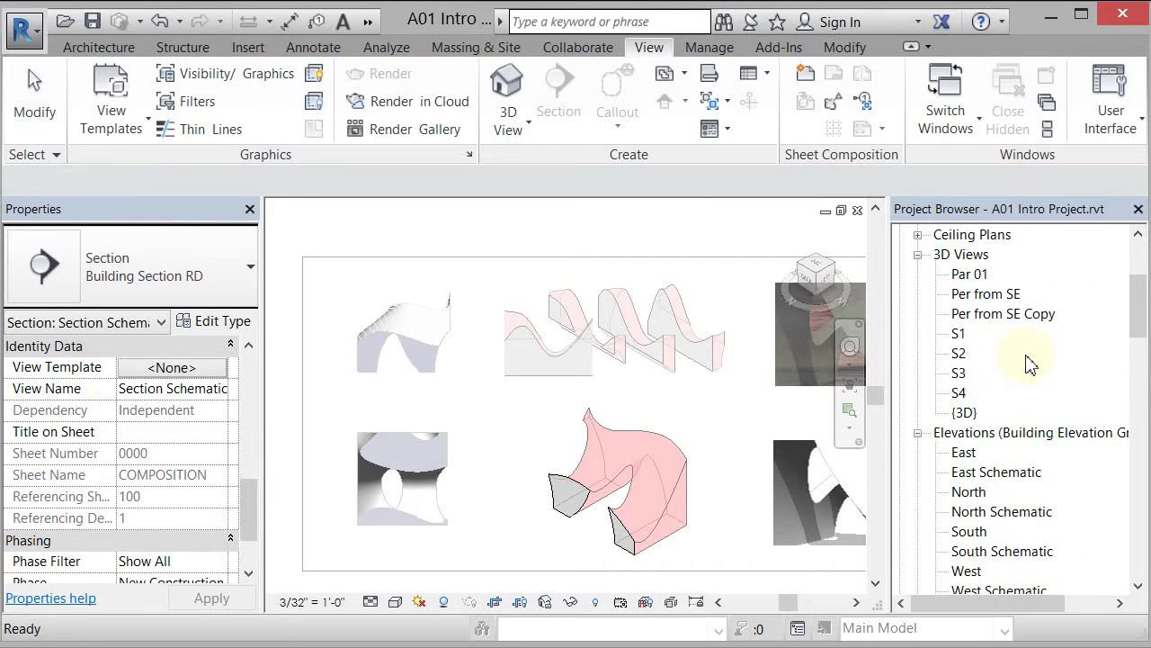
scroll(1034, 355, "up", 1)
left_click(973, 295)
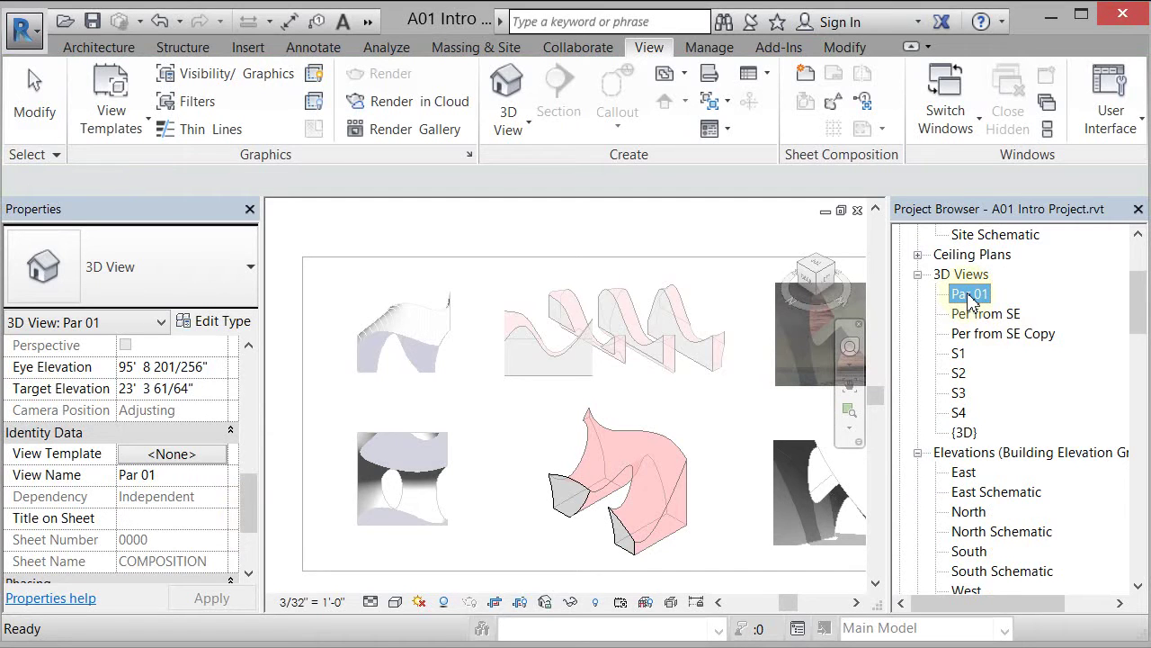
right_click(969, 299)
left_click(1030, 135)
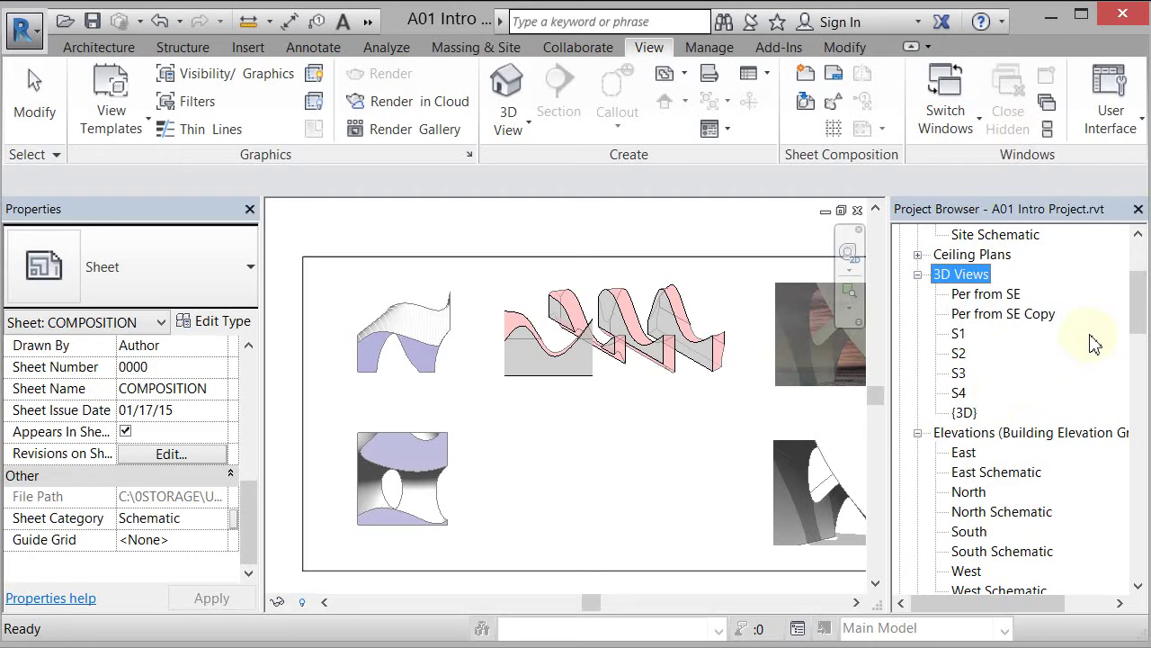
Step: Open the {3D} view and duplicate it
left_click(965, 413)
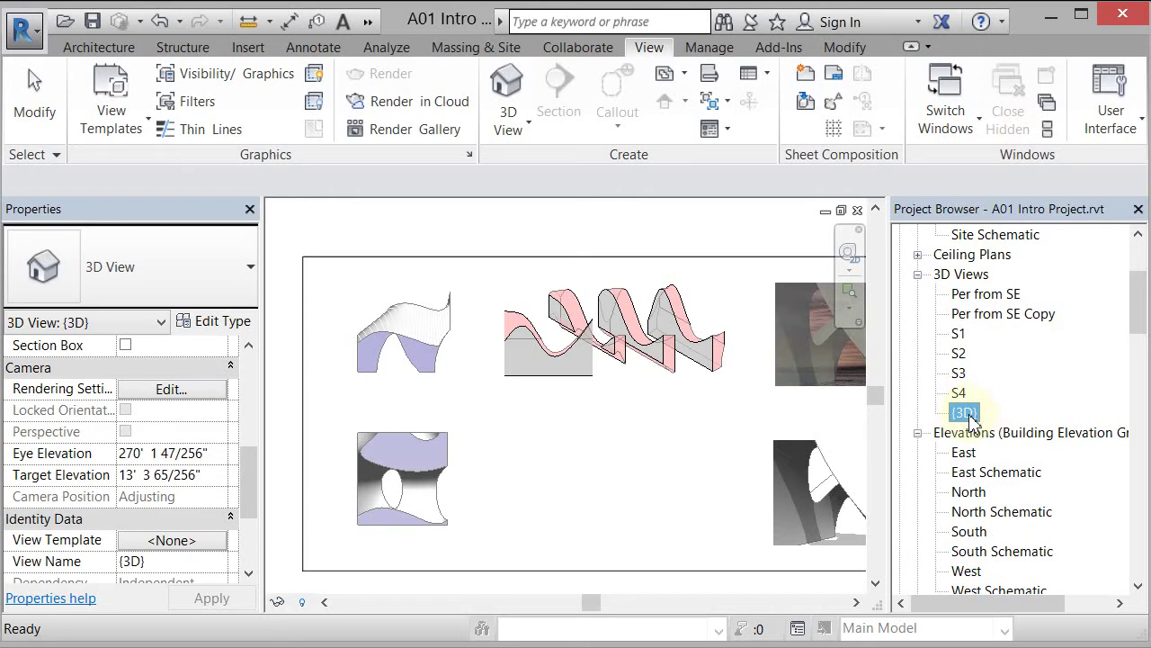
double_click(967, 416)
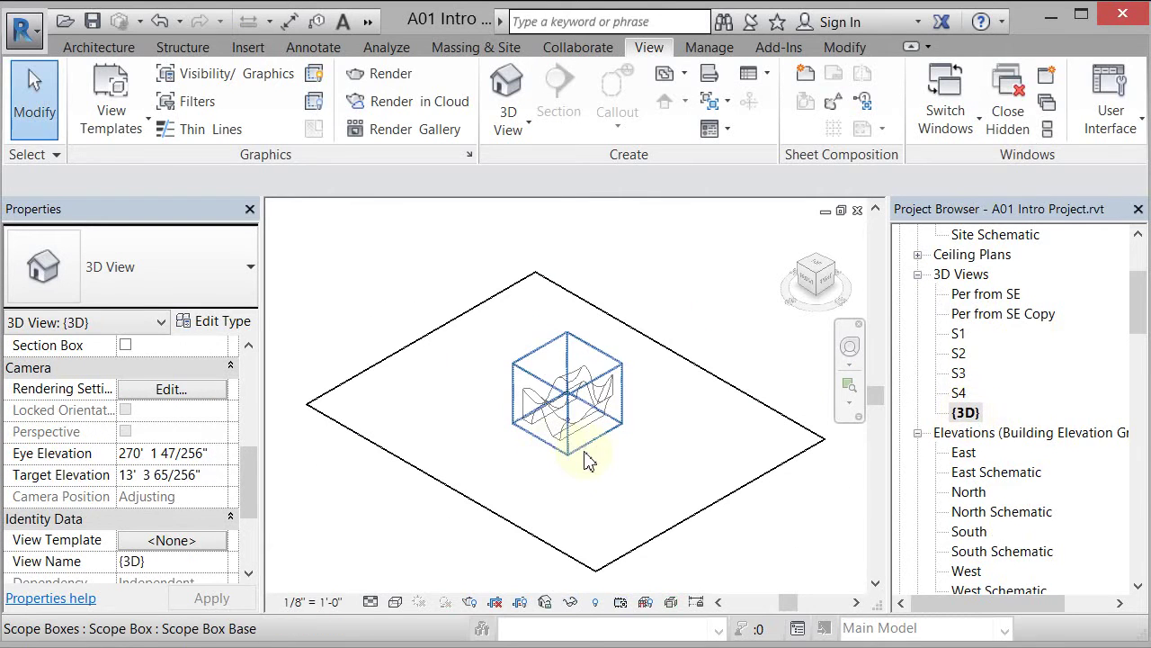
scroll(586, 461, "up", 2)
right_click(972, 414)
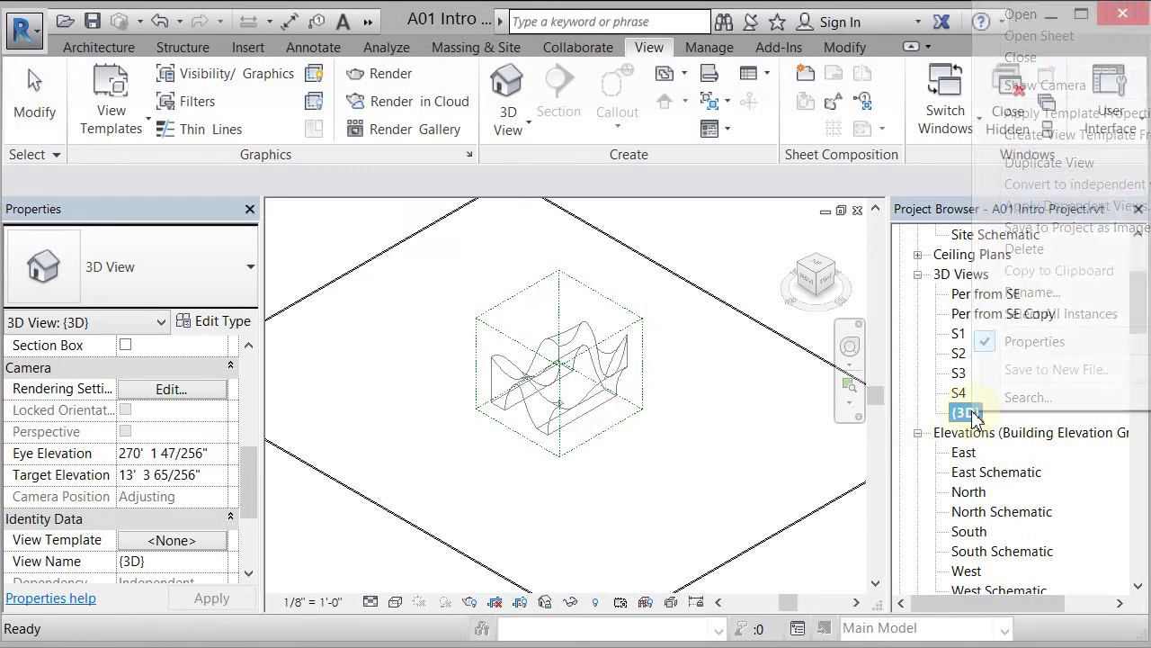
mouse_move(1046, 171)
left_click(869, 171)
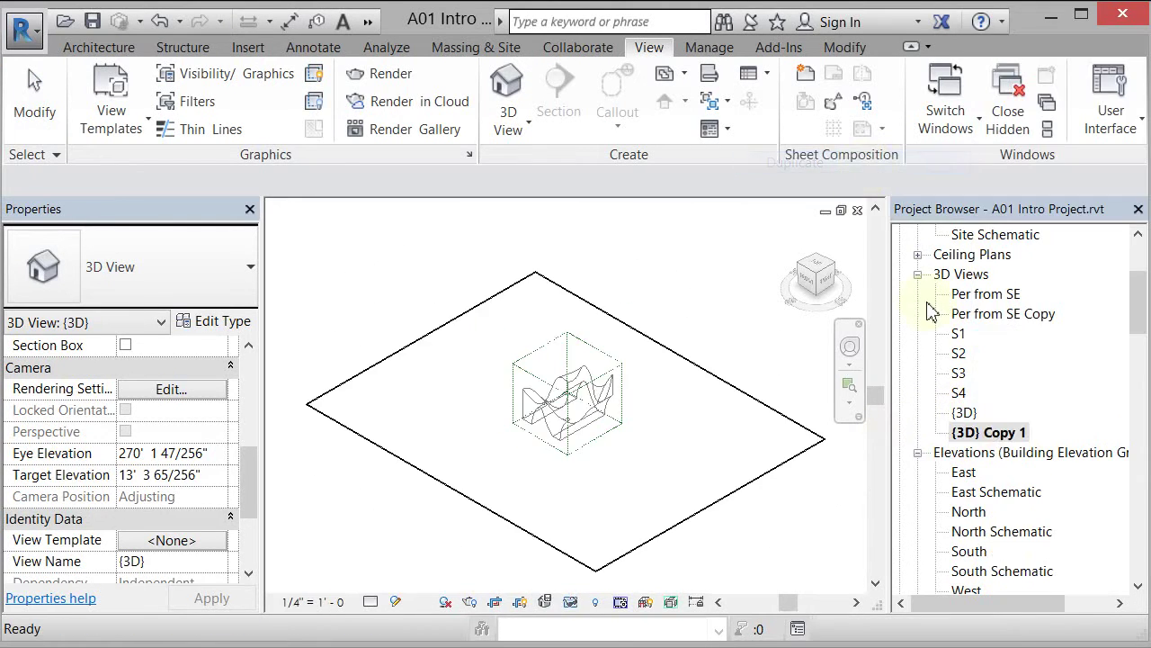
Step: Rename the duplicated 3D view as Par 01
right_click(997, 433)
left_click(1059, 311)
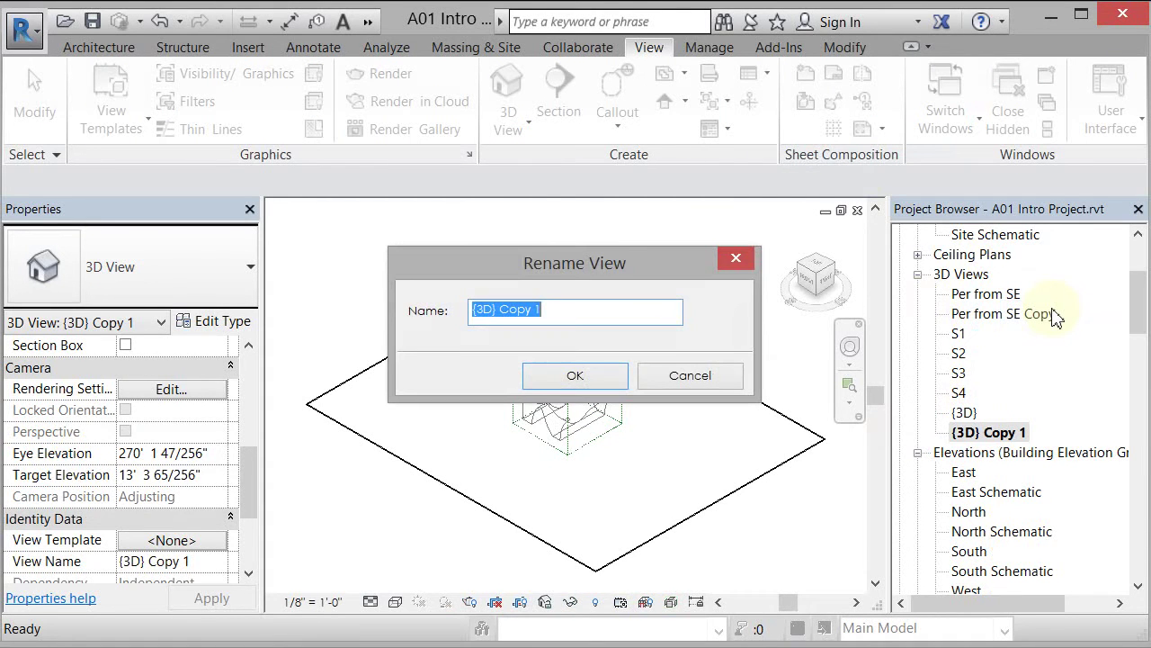
type("P")
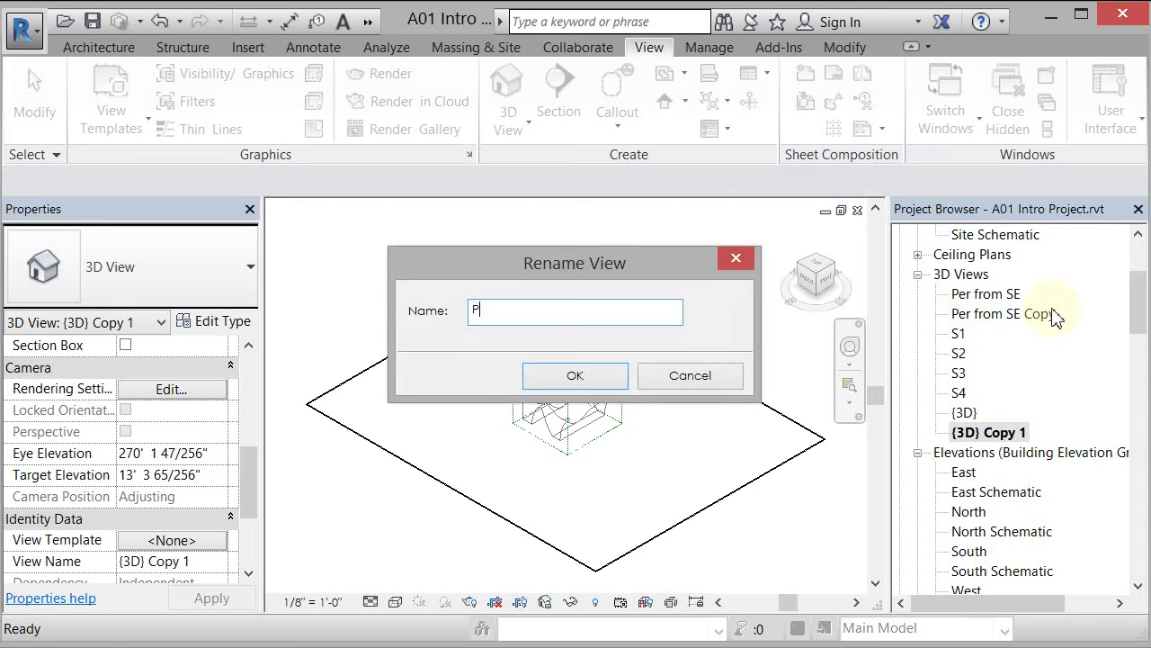
type("ar 01")
key("Return")
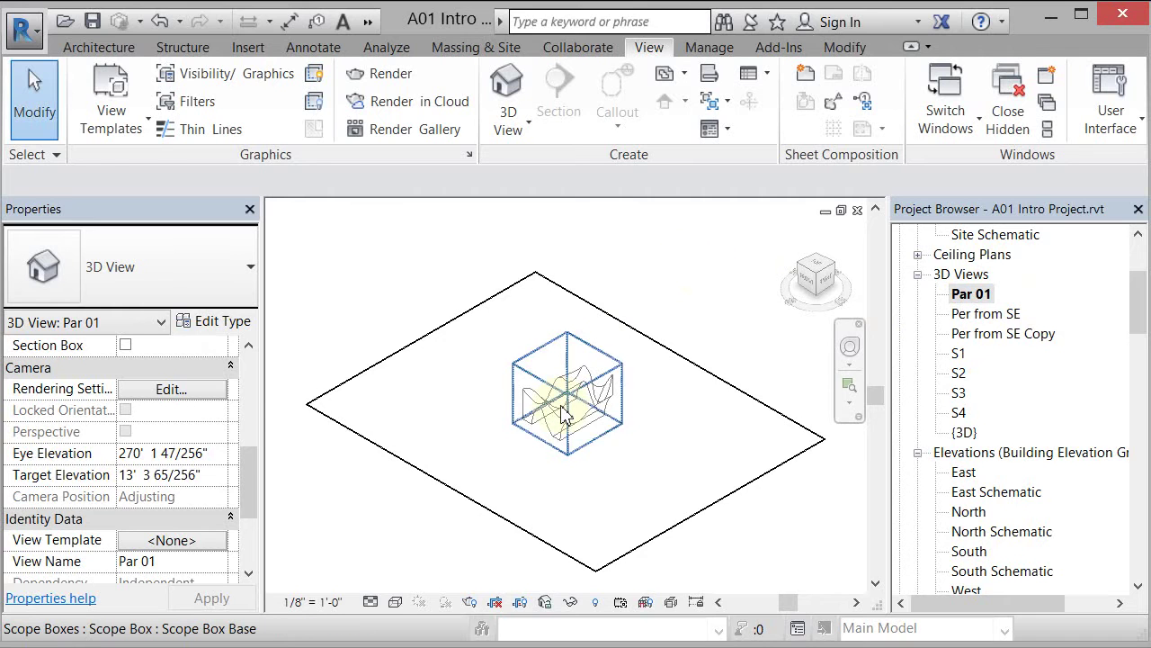
Step: Set the visual style of the Par 01 view to Shaded
scroll(562, 412, "up", 3)
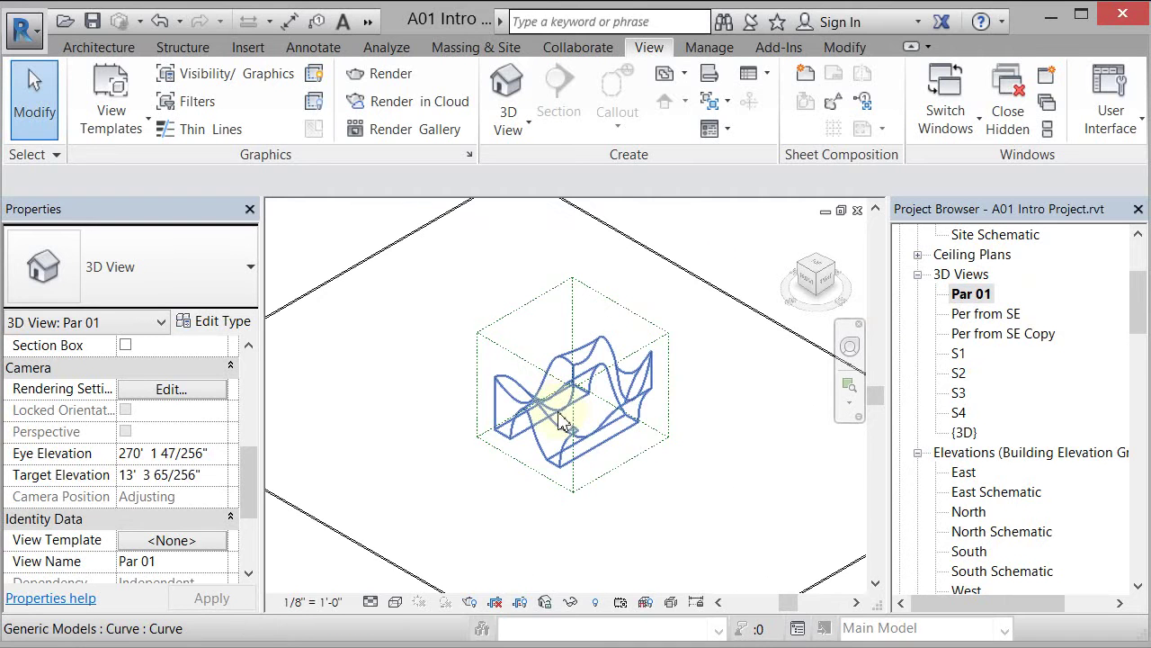
scroll(535, 419, "up", 2)
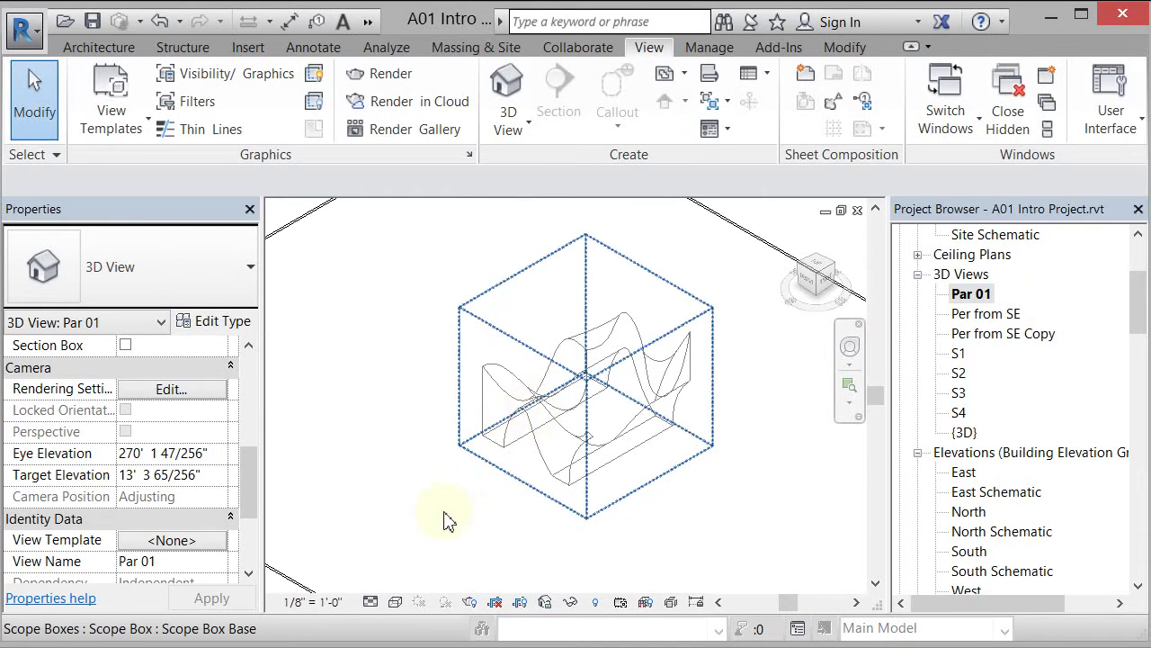
left_click(395, 604)
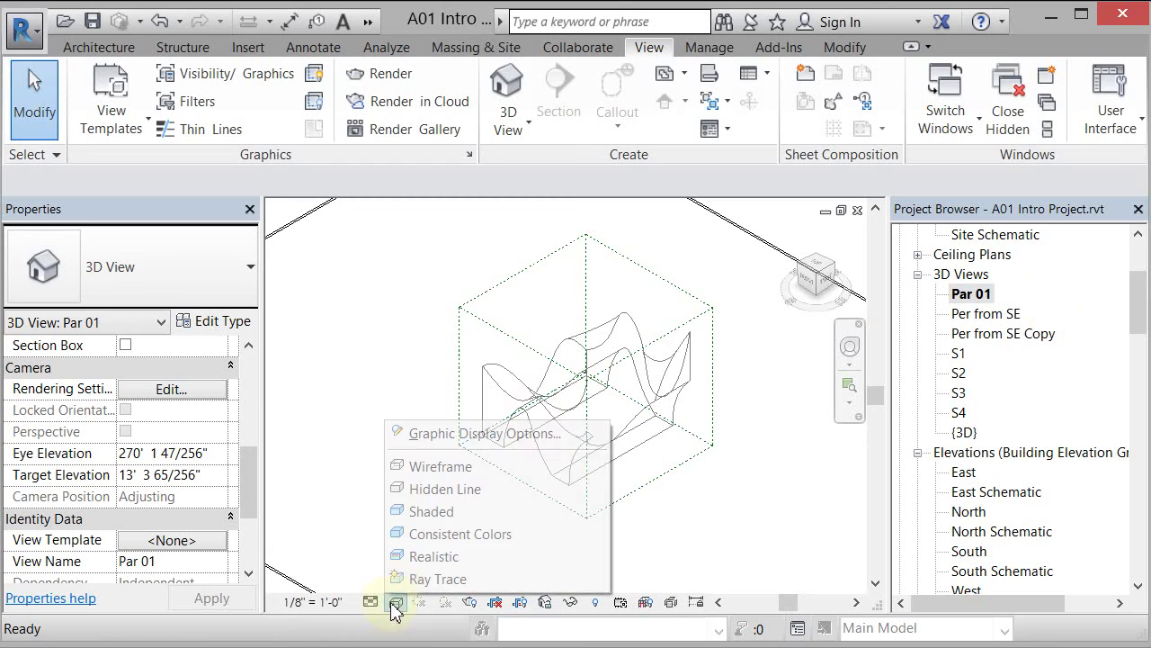
left_click(416, 512)
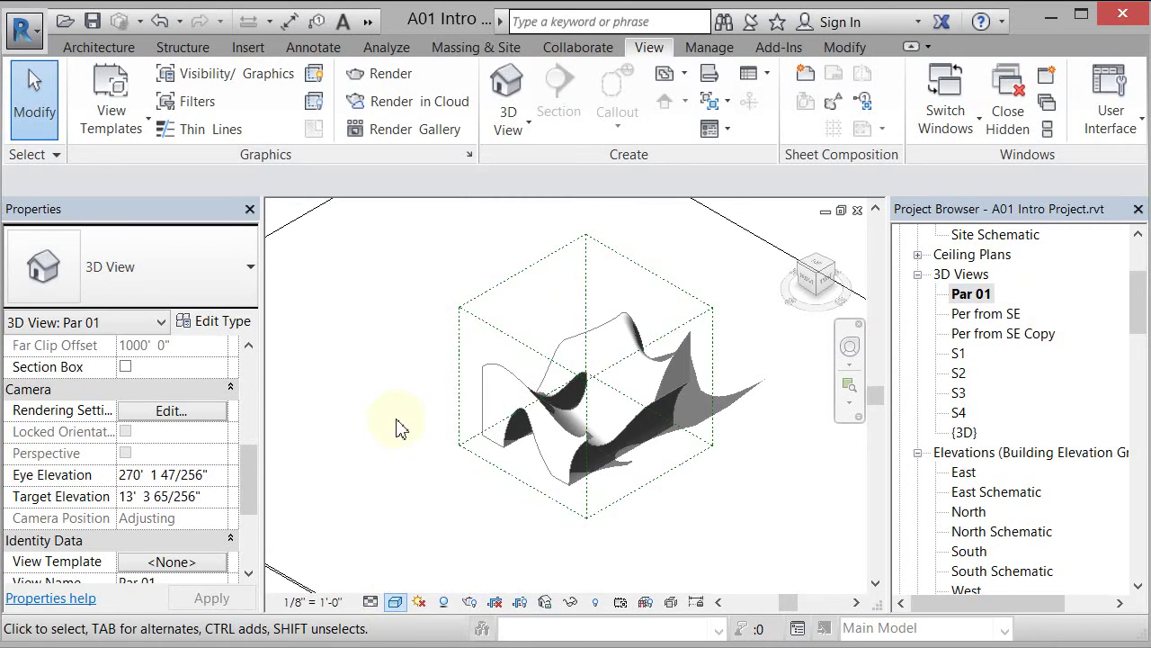
Step: Hide the scope boxes category in the Par 01 view
left_click(528, 272)
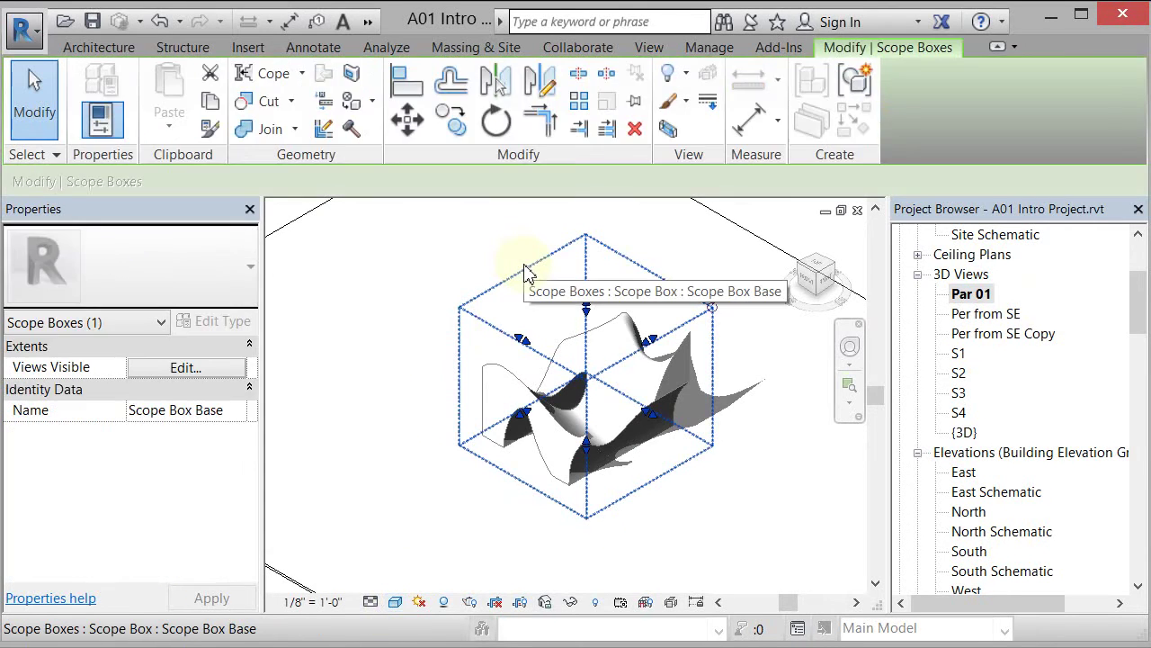
right_click(527, 273)
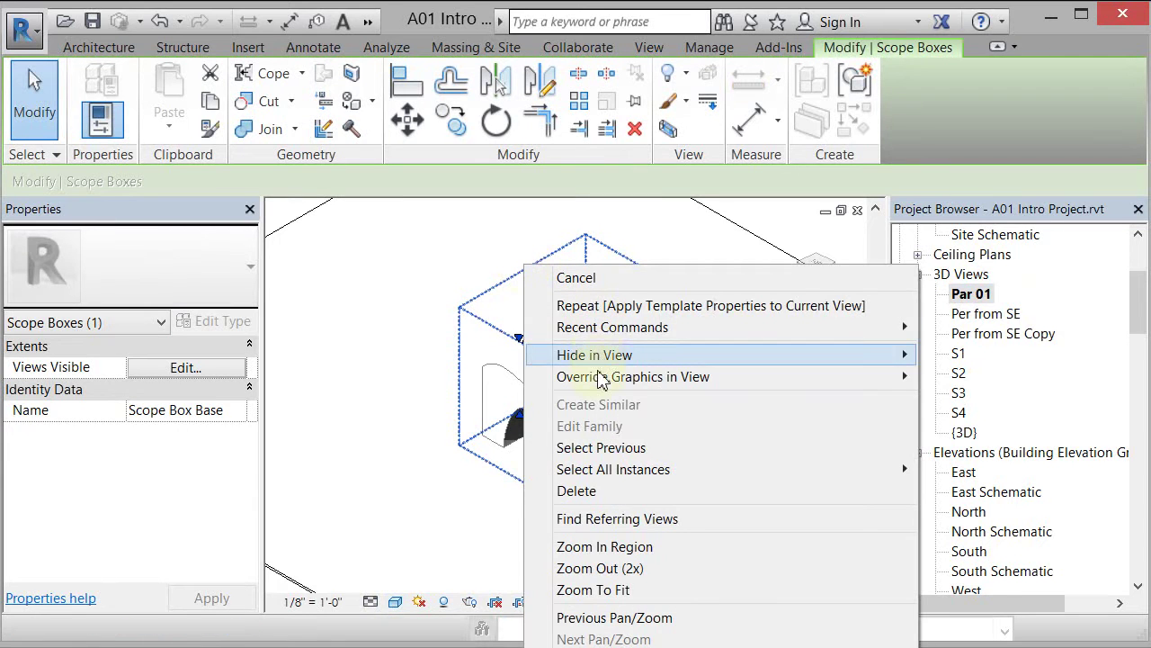
mouse_move(609, 364)
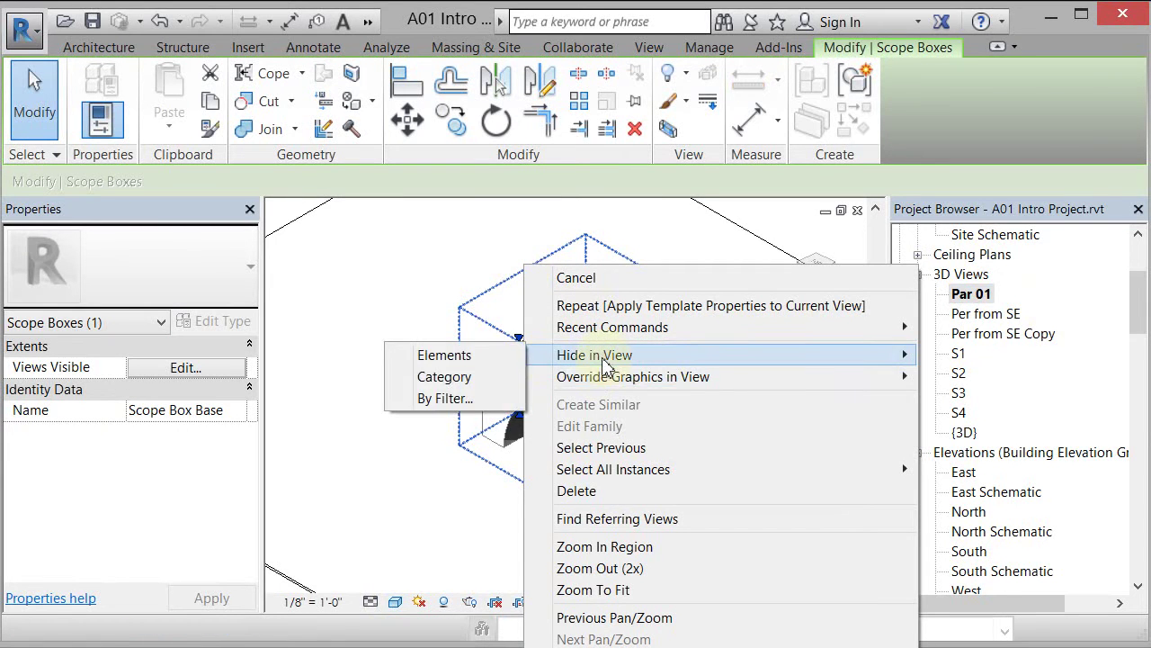
left_click(466, 385)
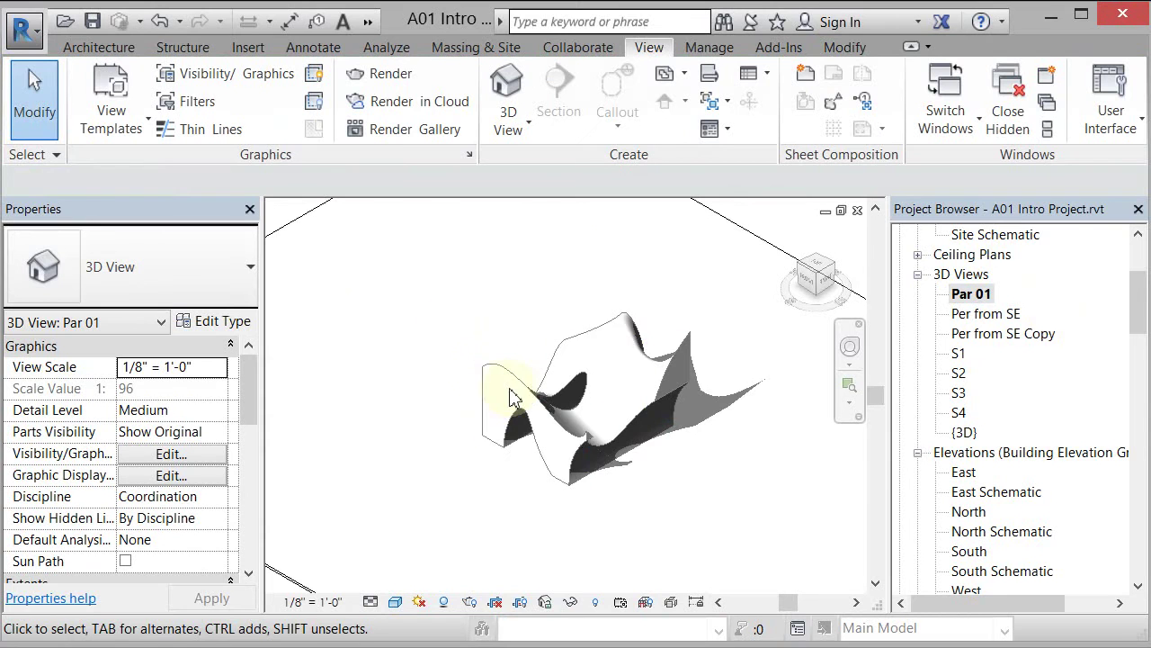
Step: Hide the floors category in the Par 01 view
left_click(303, 226)
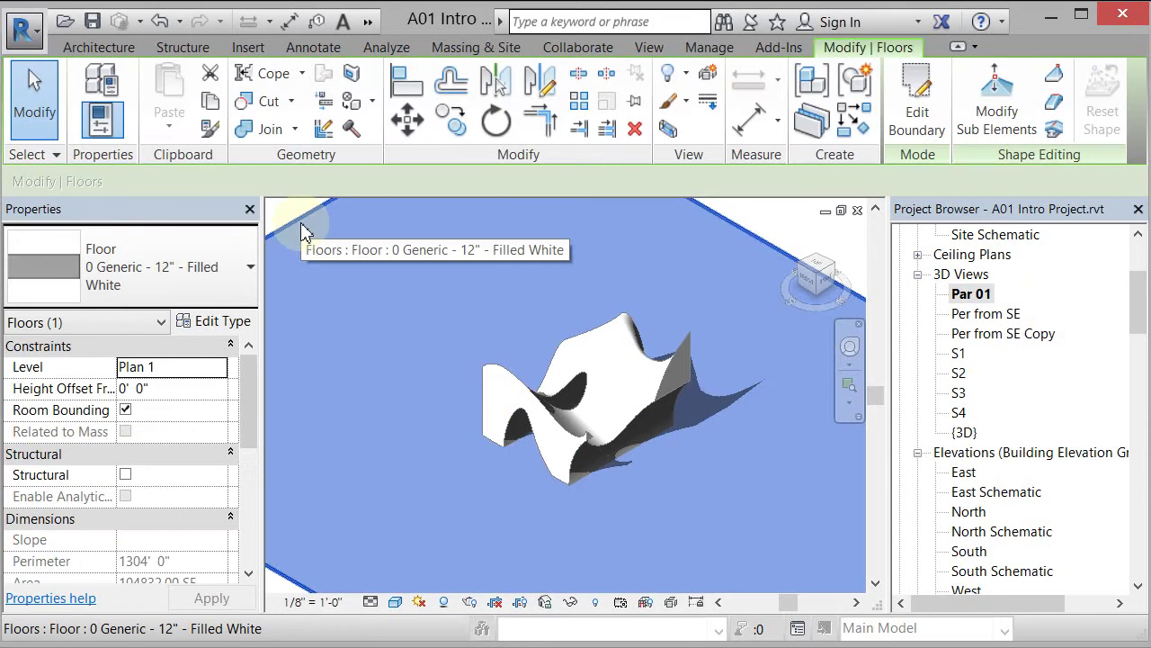
right_click(303, 226)
mouse_move(360, 314)
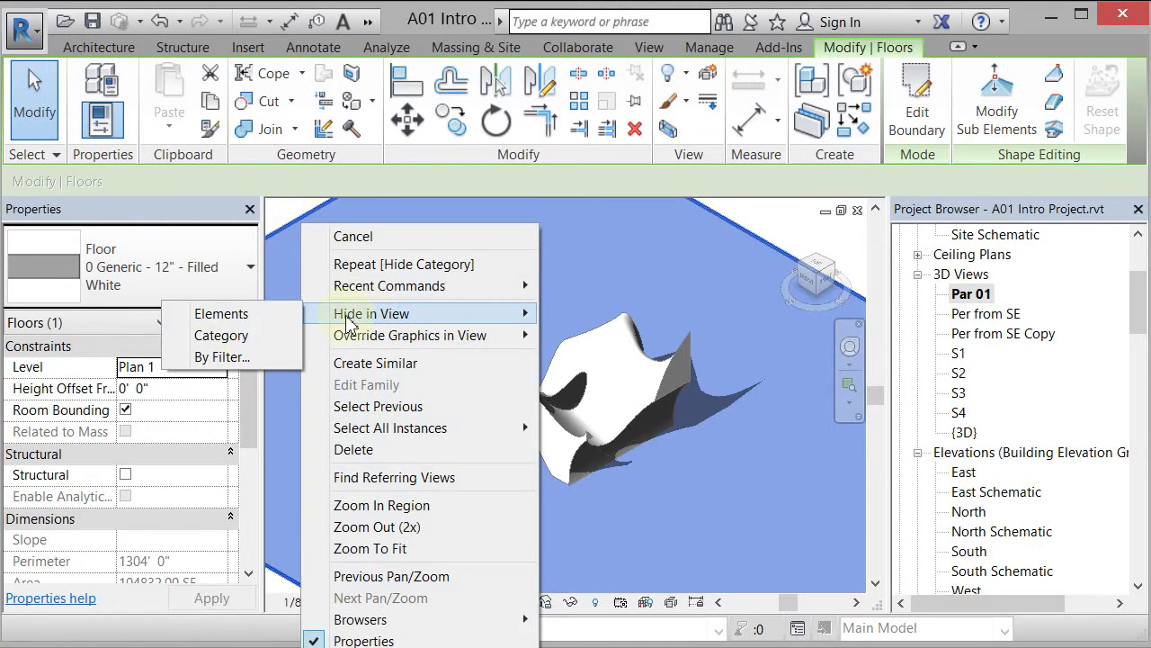
left_click(245, 336)
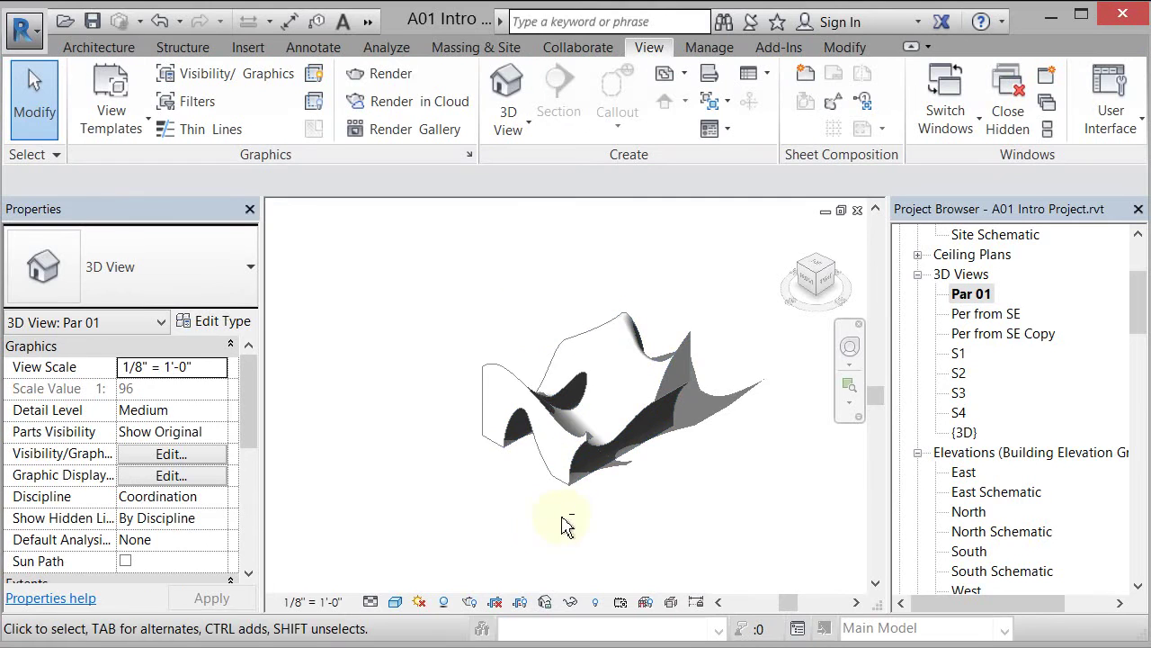
Step: Enable the section box in the Par 01 view's extents properties
middle_click_drag(567, 526, 599, 458, "shift")
scroll(600, 456, "up", 2)
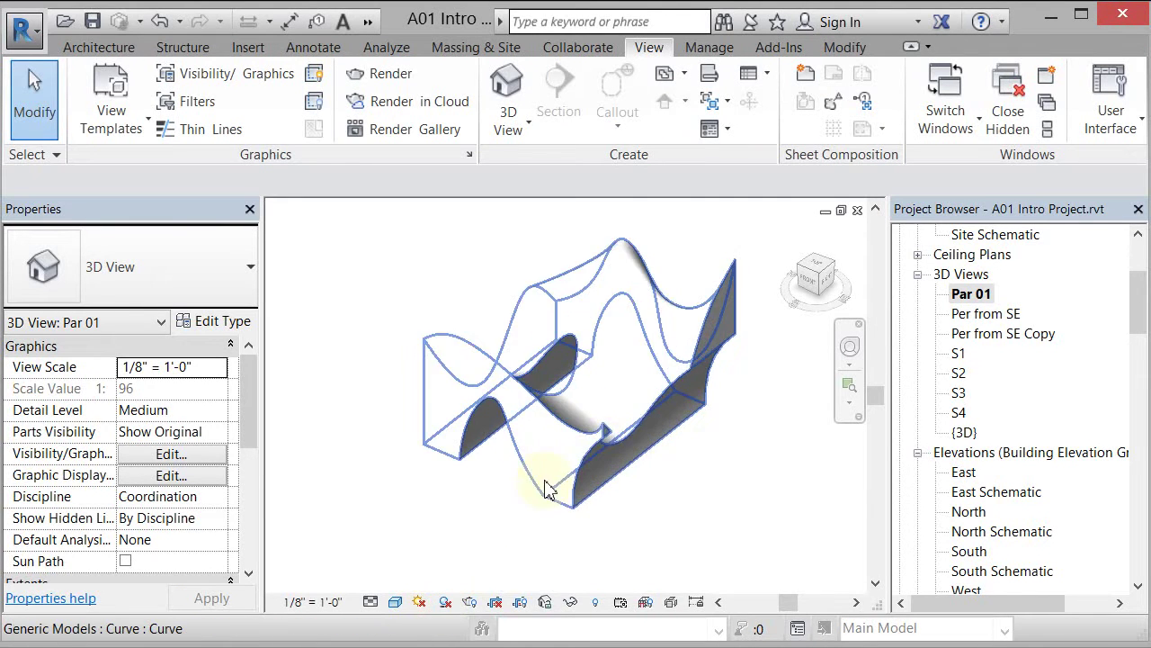
middle_click_drag(507, 519, 476, 468, "shift")
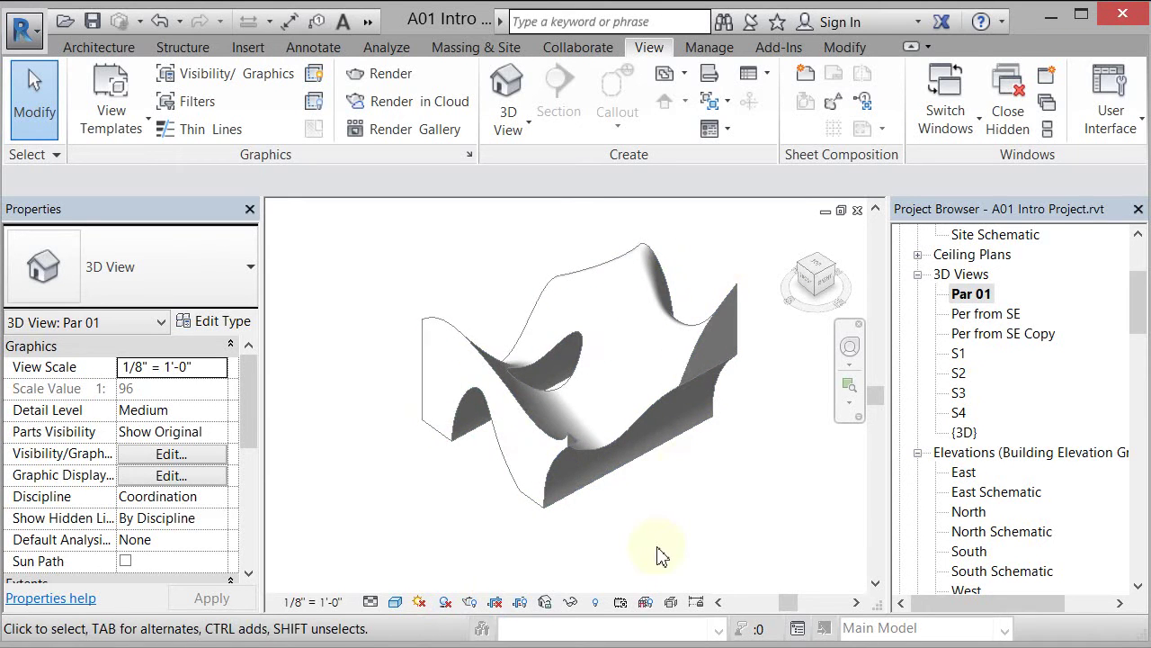
scroll(657, 556, "down", 1)
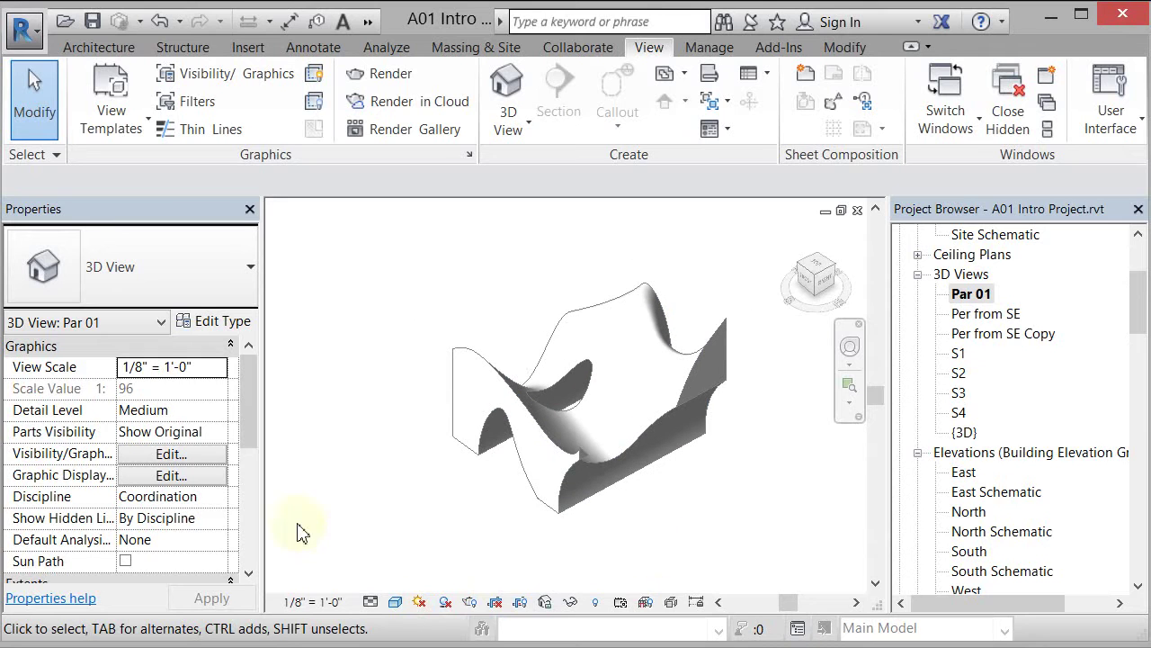
left_click_drag(246, 382, 249, 460)
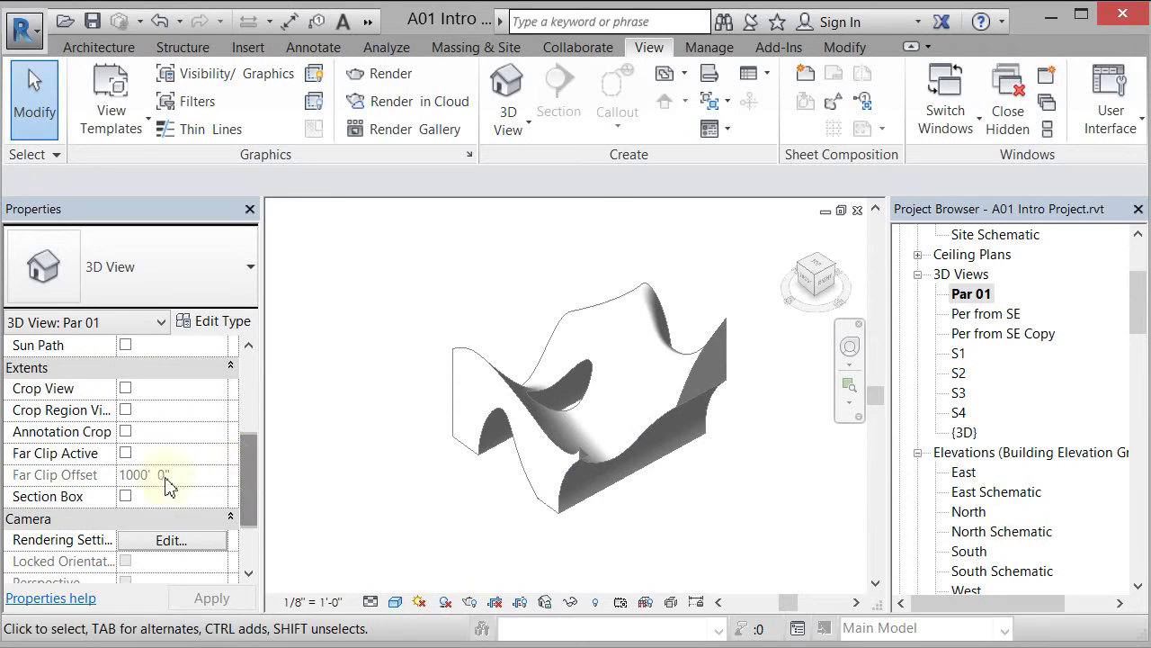
left_click(127, 498)
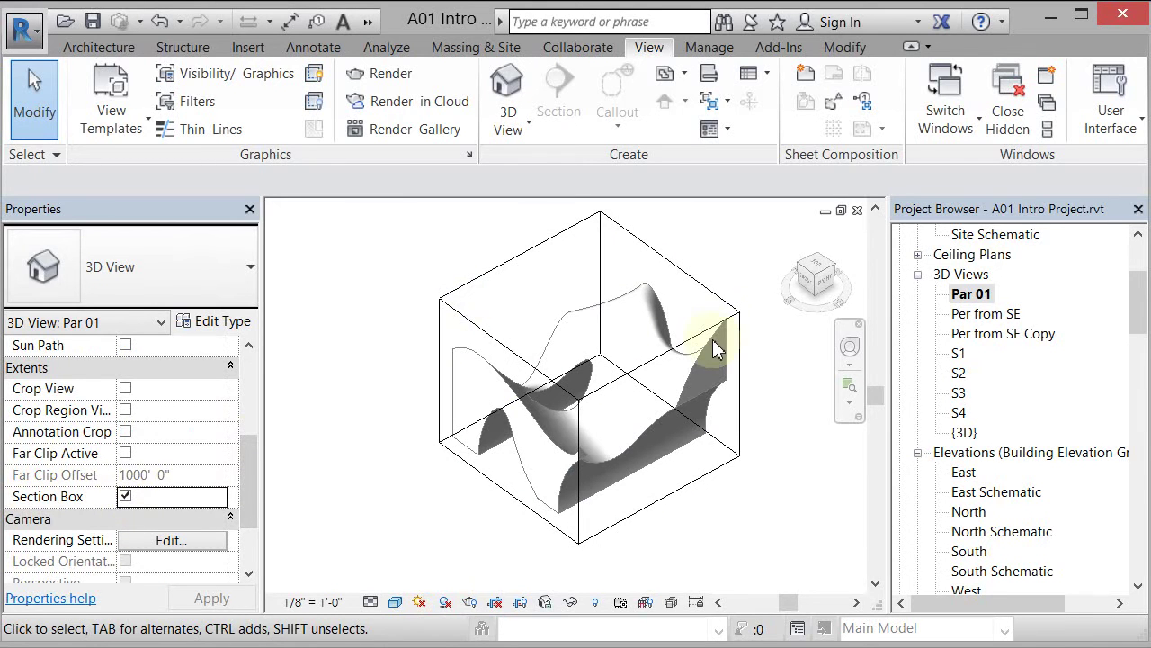
Step: Move the near long face of the section box inward so it cuts through the low part of the curved form
left_click(698, 276)
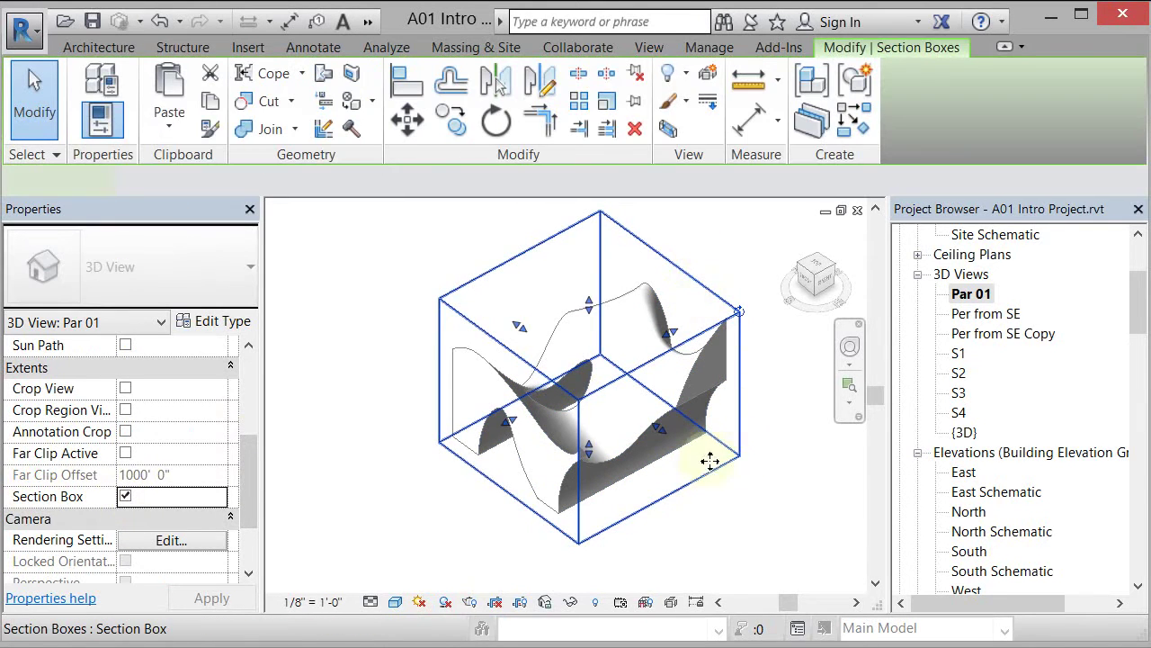
left_click_drag(663, 438, 615, 454)
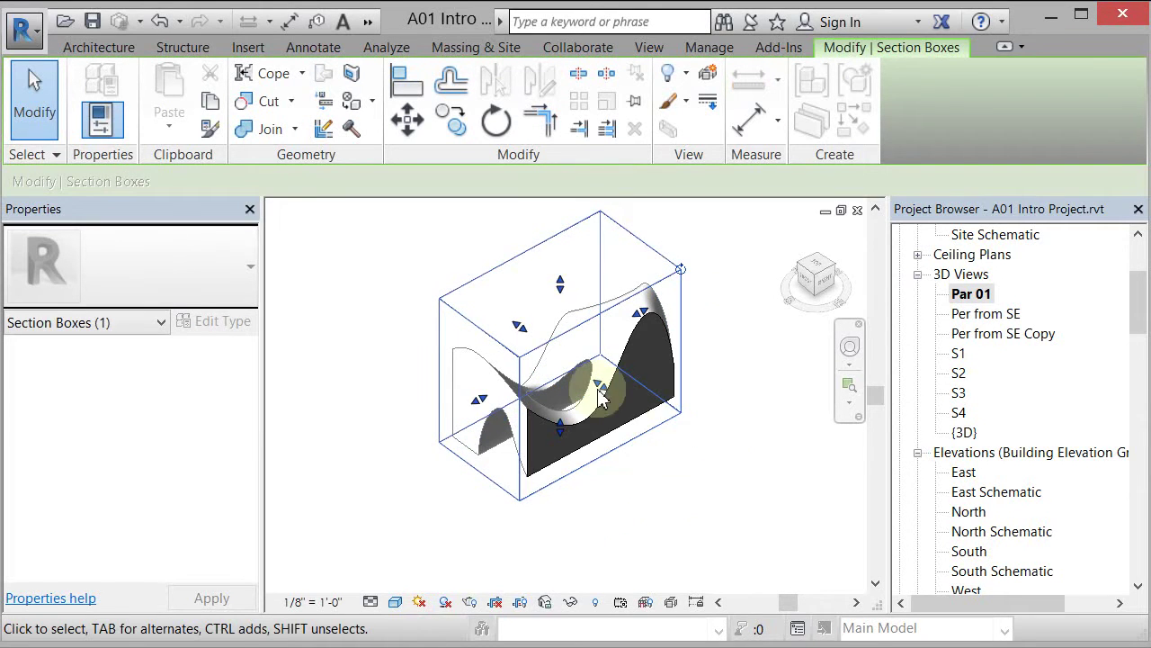
left_click_drag(607, 394, 583, 373)
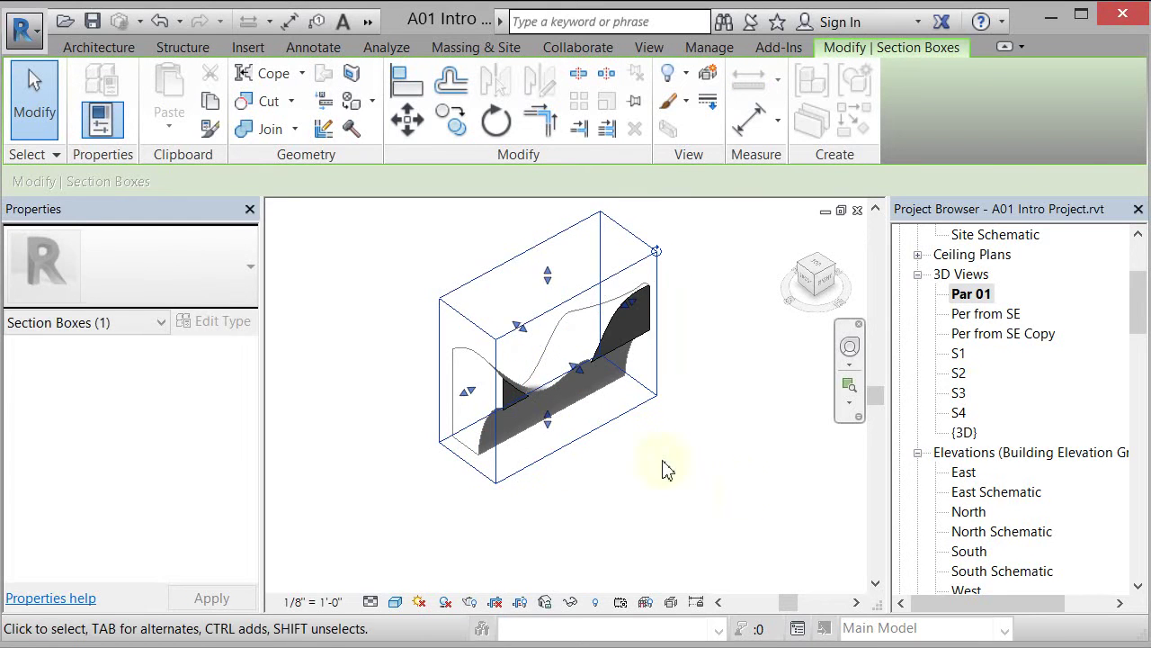
scroll(569, 391, "up", 2)
scroll(570, 391, "up", 2)
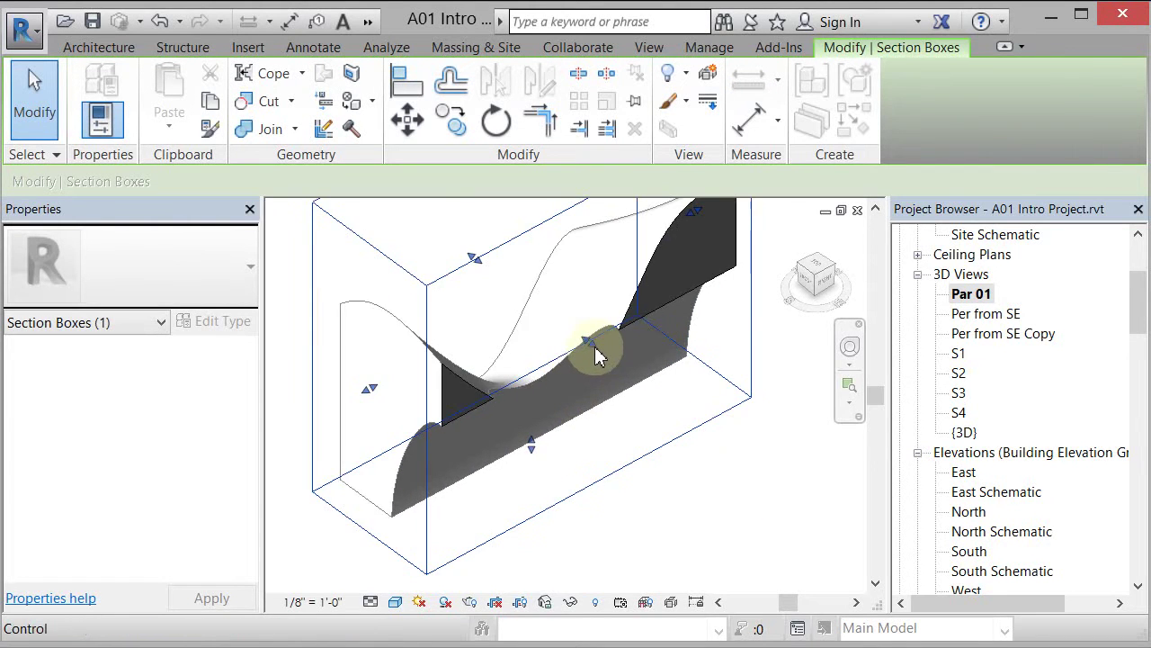
left_click_drag(598, 354, 600, 350)
left_click(684, 539)
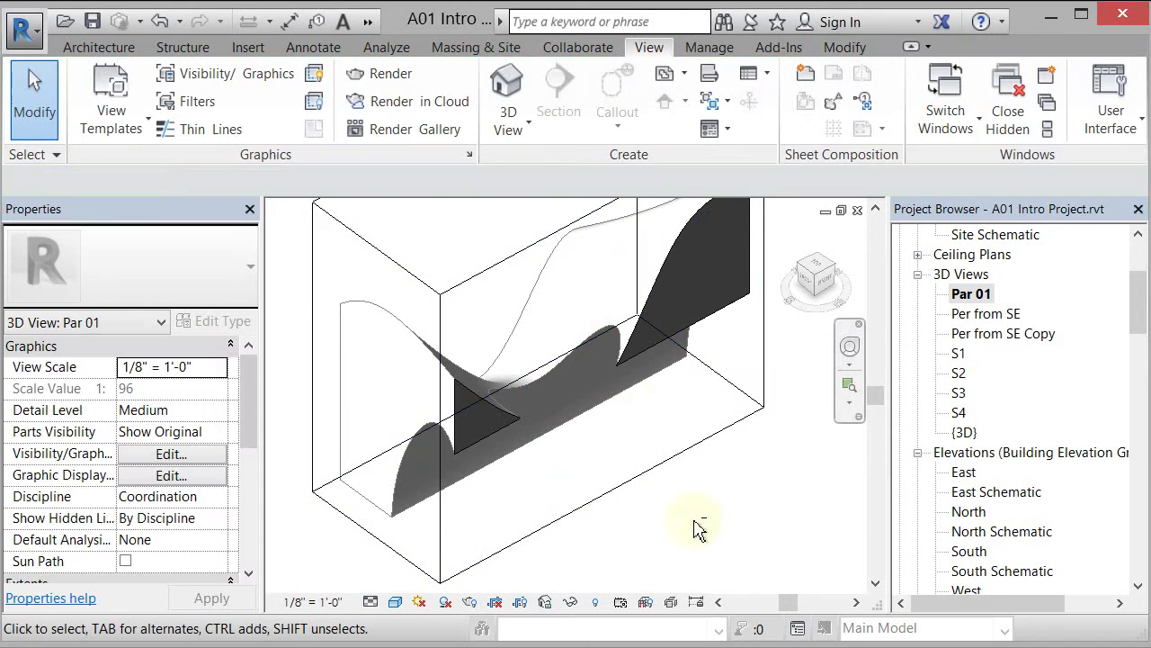
Step: Override the cut pattern color of the Generic Models category with light blue, RGB 176-176-255, in the Par 01 view
middle_click_drag(656, 527, 741, 507, "shift")
middle_click_drag(627, 494, 720, 500, "shift")
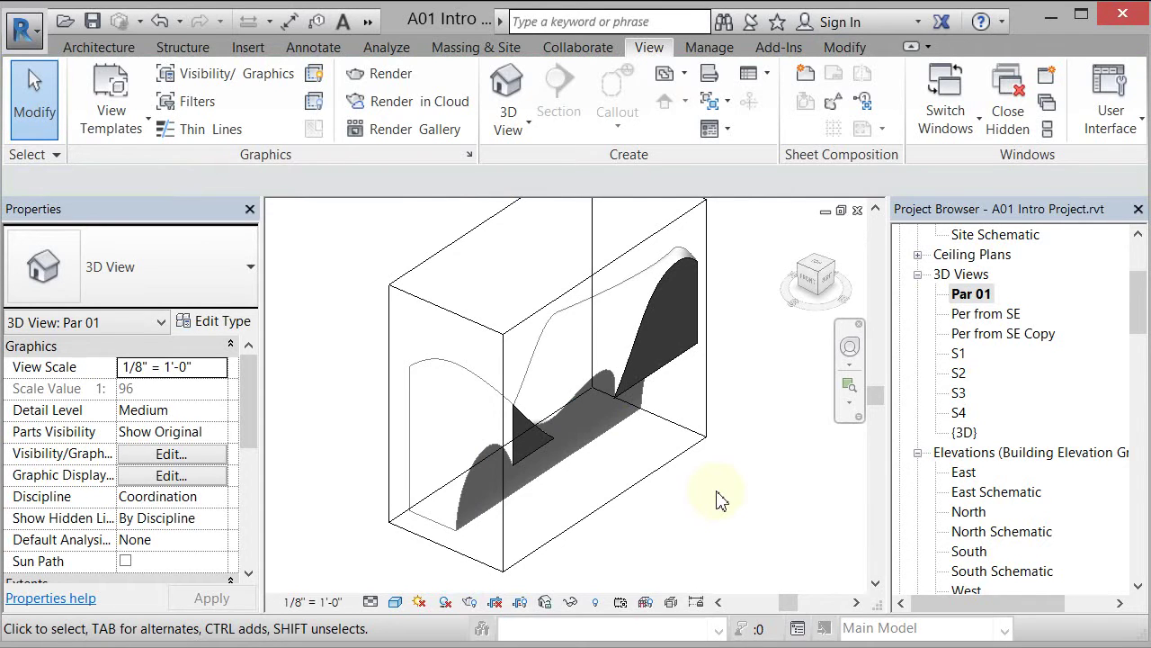
key("v")
key("g")
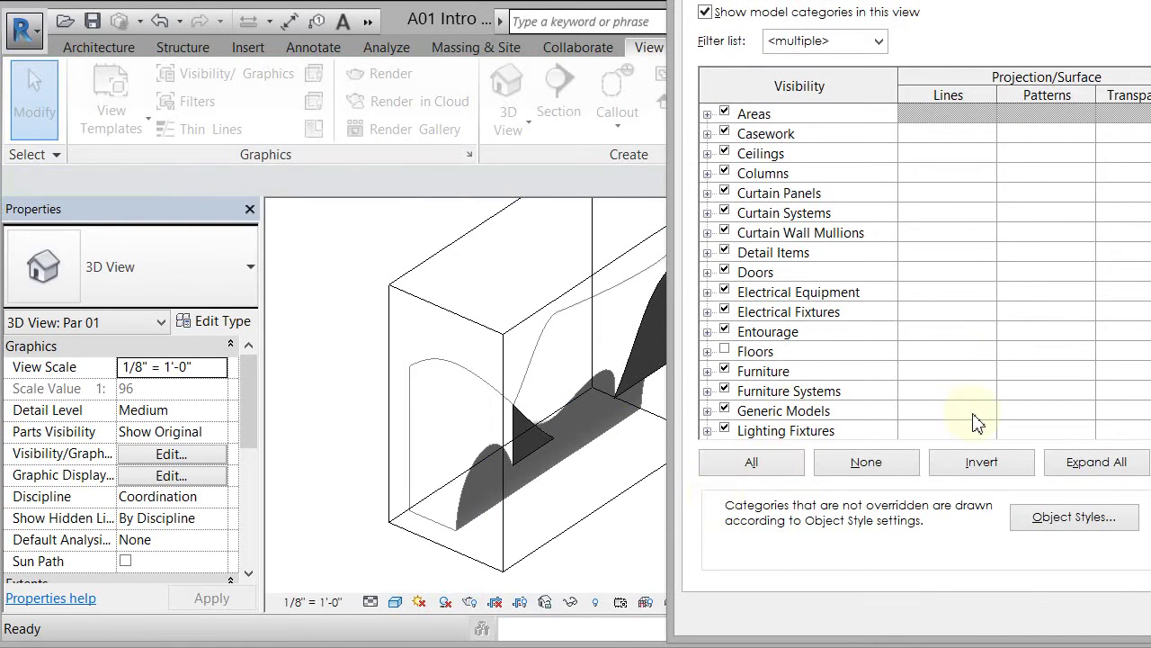
left_click_drag(908, 0, 615, 0)
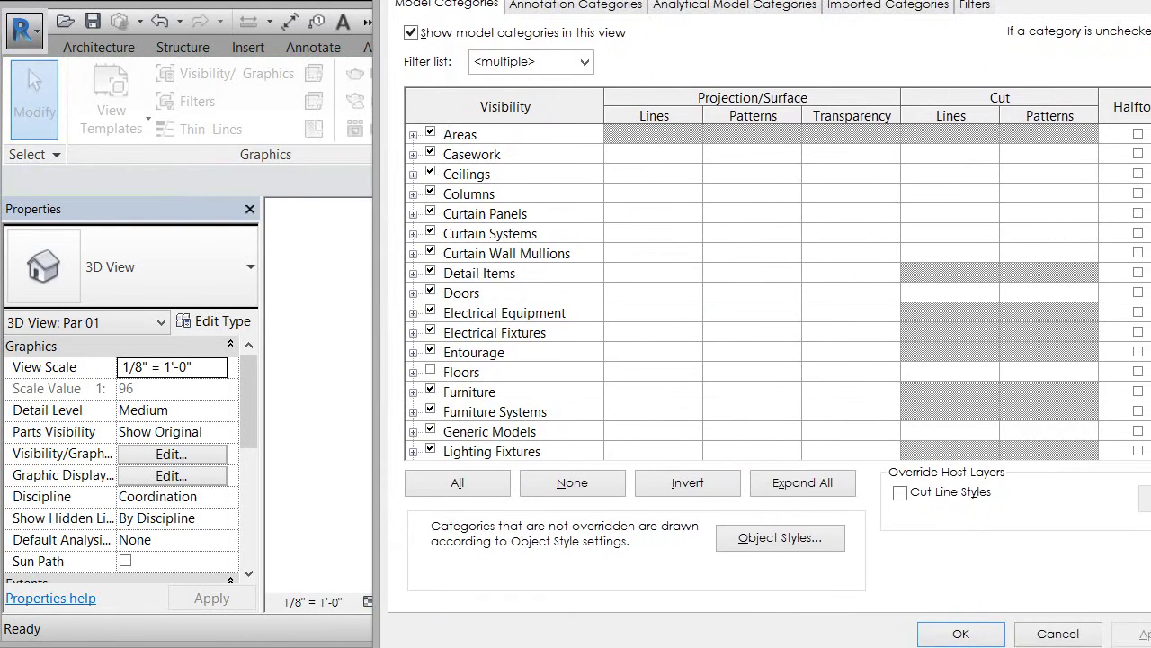
left_click(1030, 431)
left_click(1034, 431)
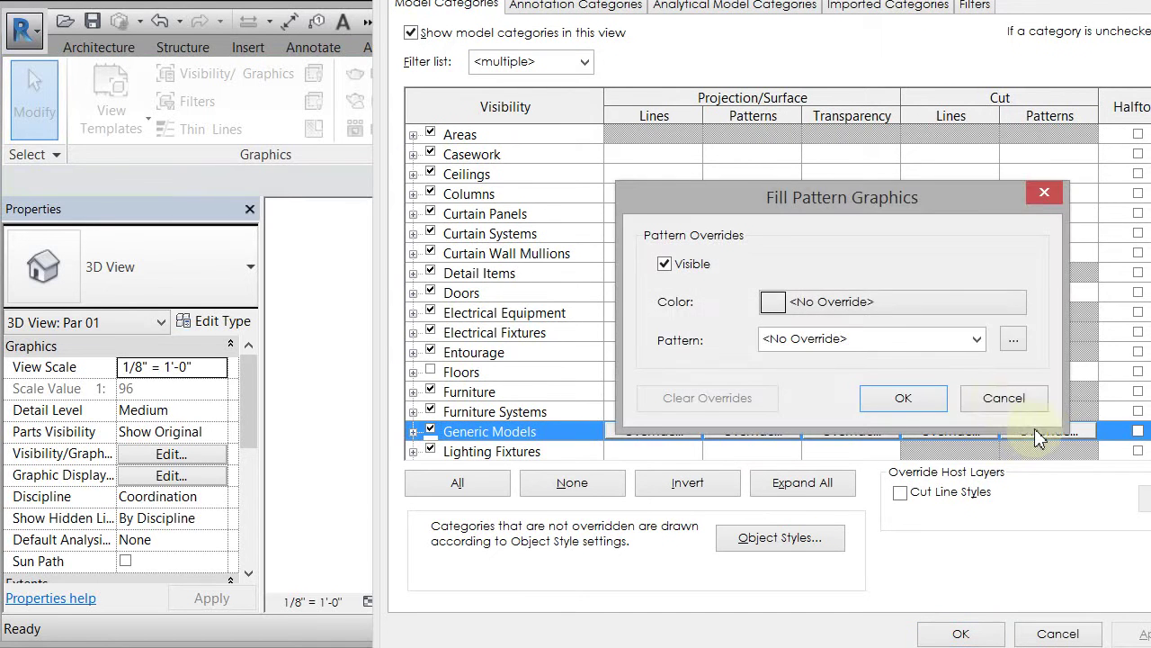
left_click(877, 304)
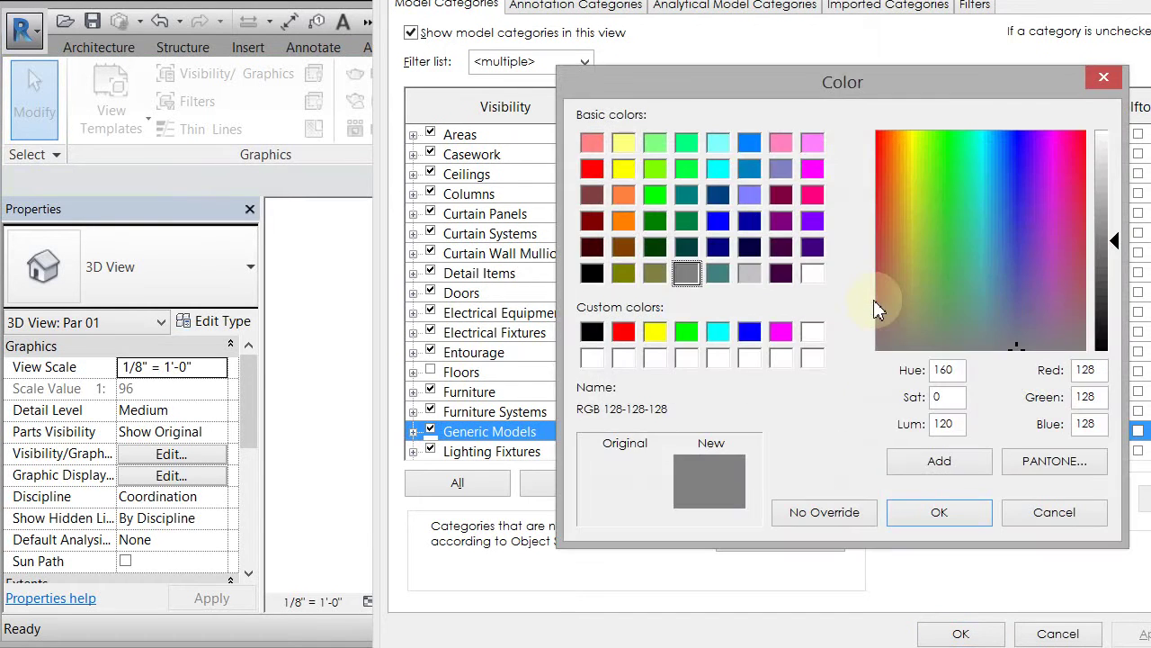
left_click(718, 220)
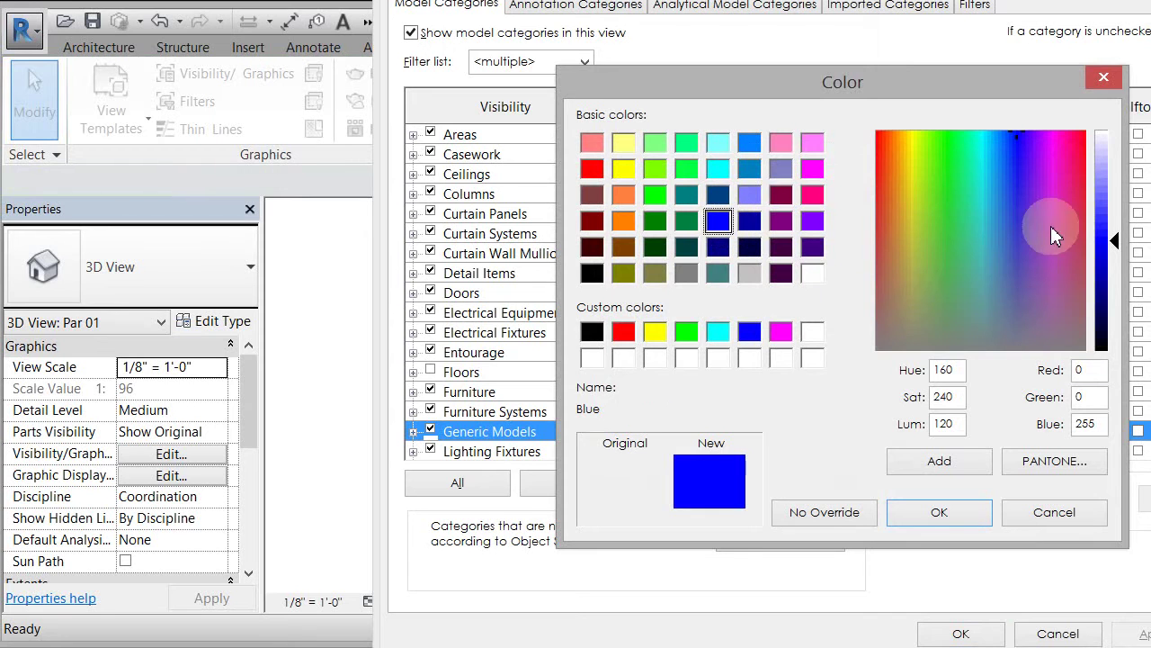
left_click(1121, 234)
left_click_drag(1121, 231, 1121, 167)
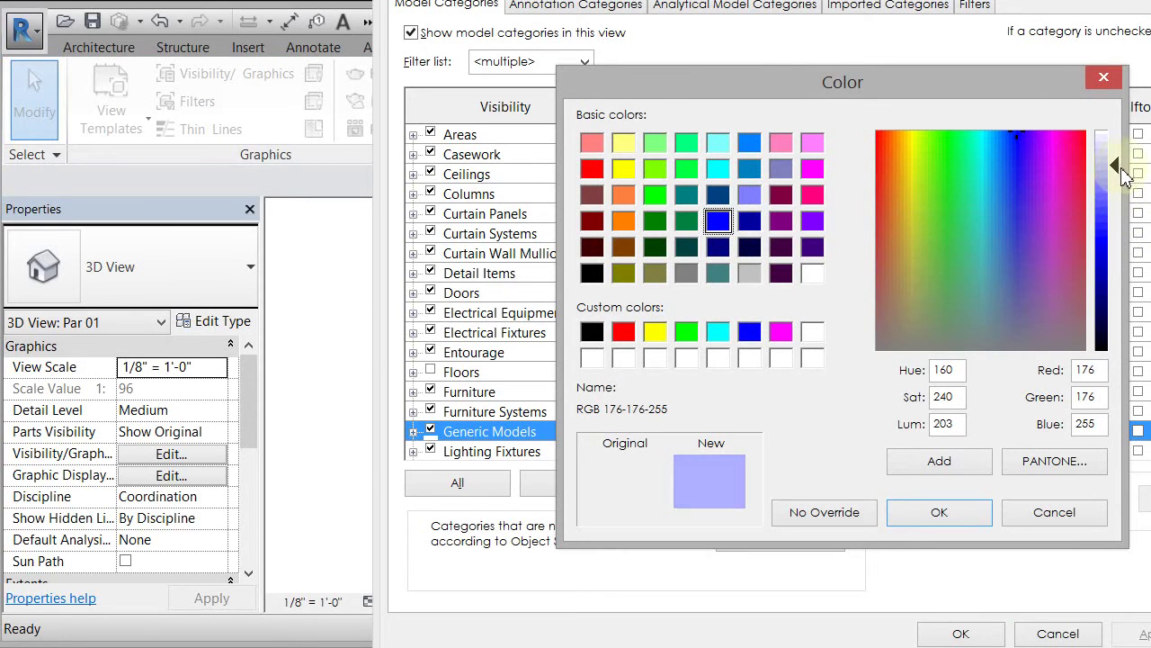
left_click(943, 513)
Step: Set the cut pattern override of the Generic Models category to Solid fill
left_click(976, 342)
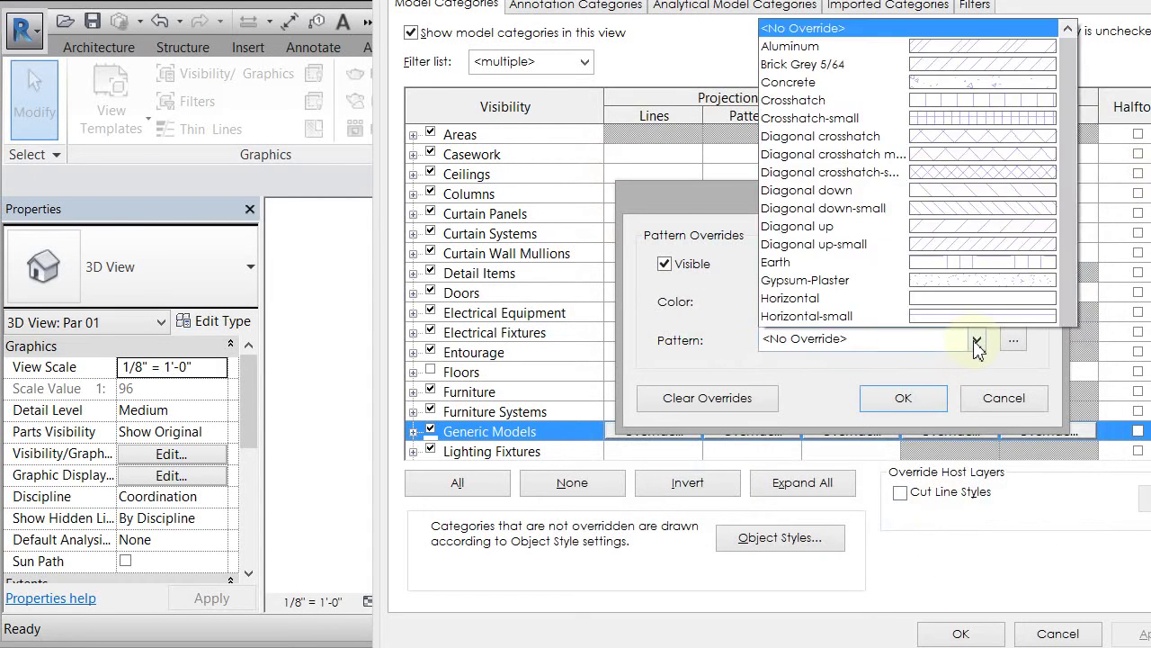
scroll(951, 251, "down", 5)
left_click(951, 254)
left_click(904, 403)
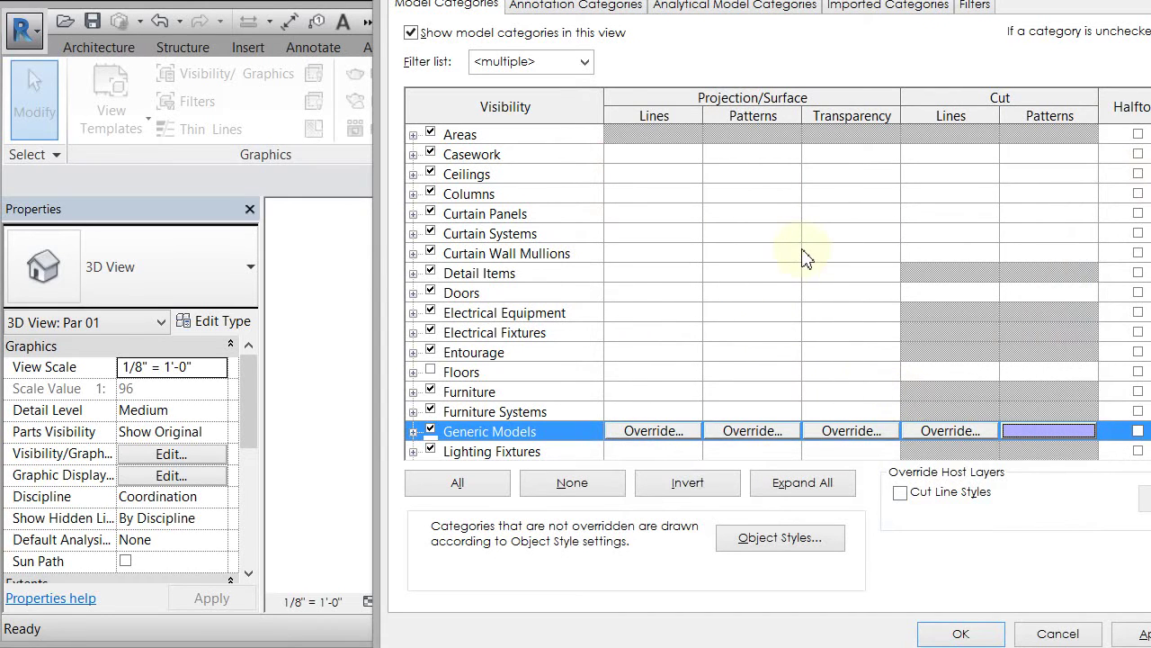
Step: Override the surface pattern of the Generic Models category with a Solid fill in gray, RGB 128-128-128
left_click(747, 433)
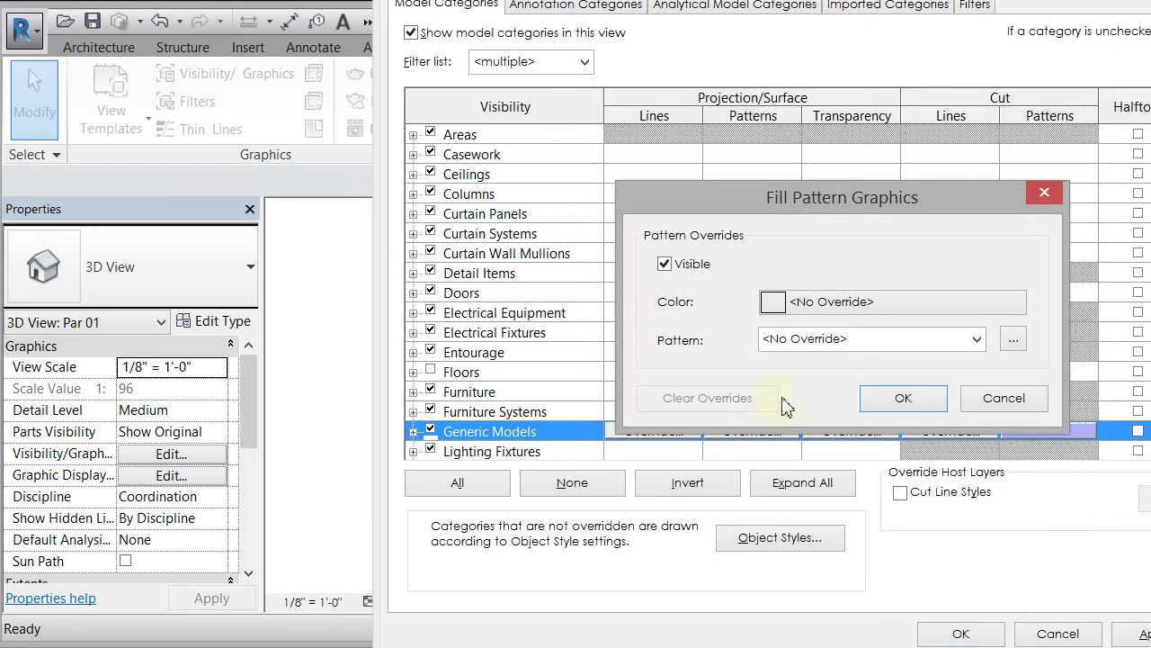
left_click(838, 309)
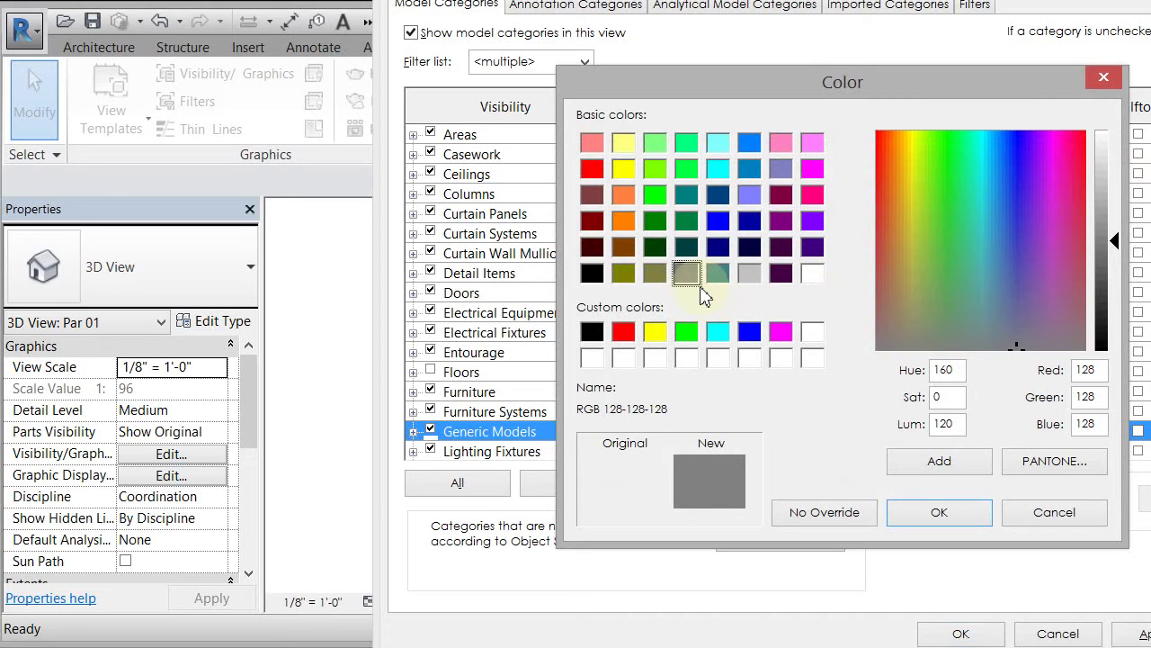
left_click(920, 515)
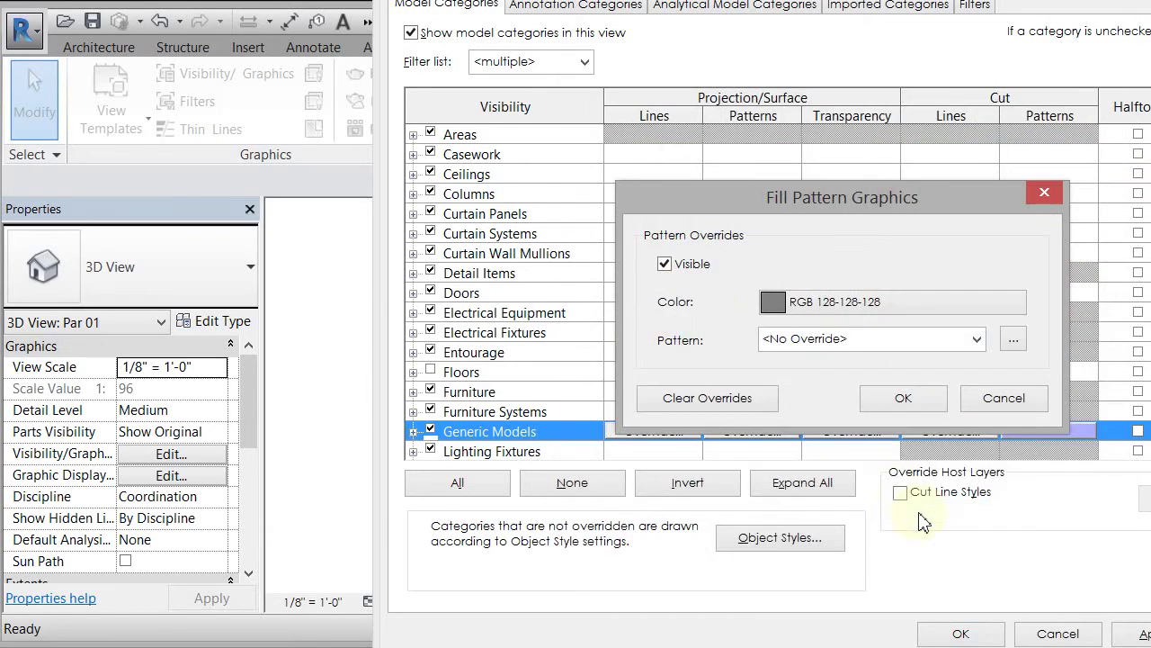
left_click(974, 341)
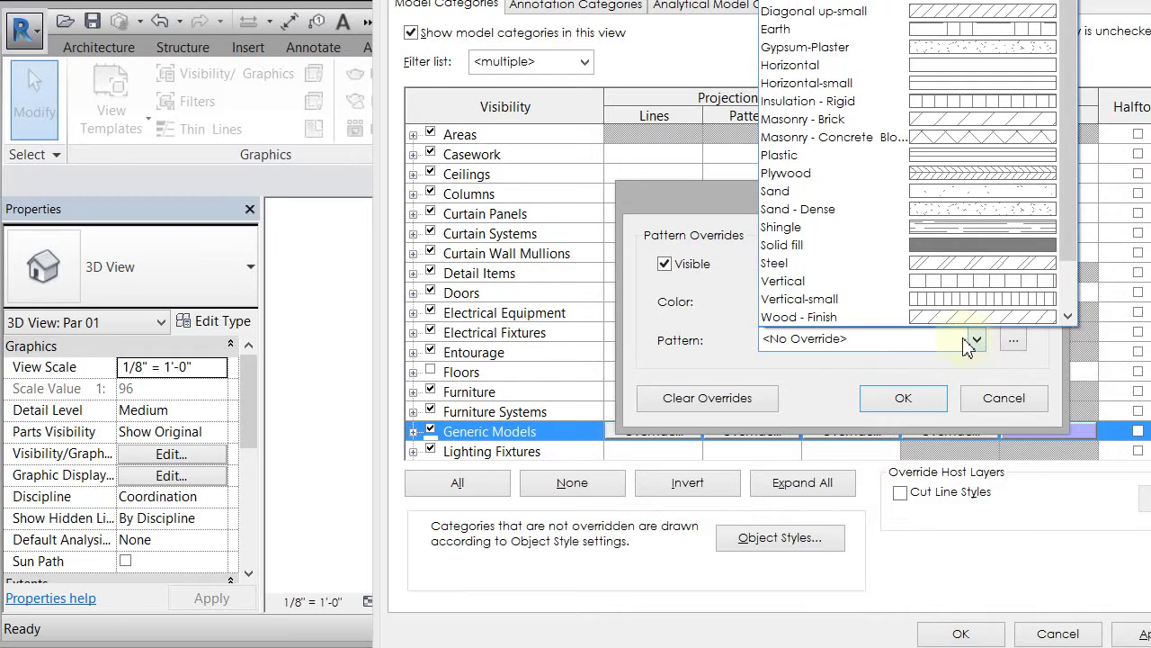
left_click(953, 245)
left_click(900, 402)
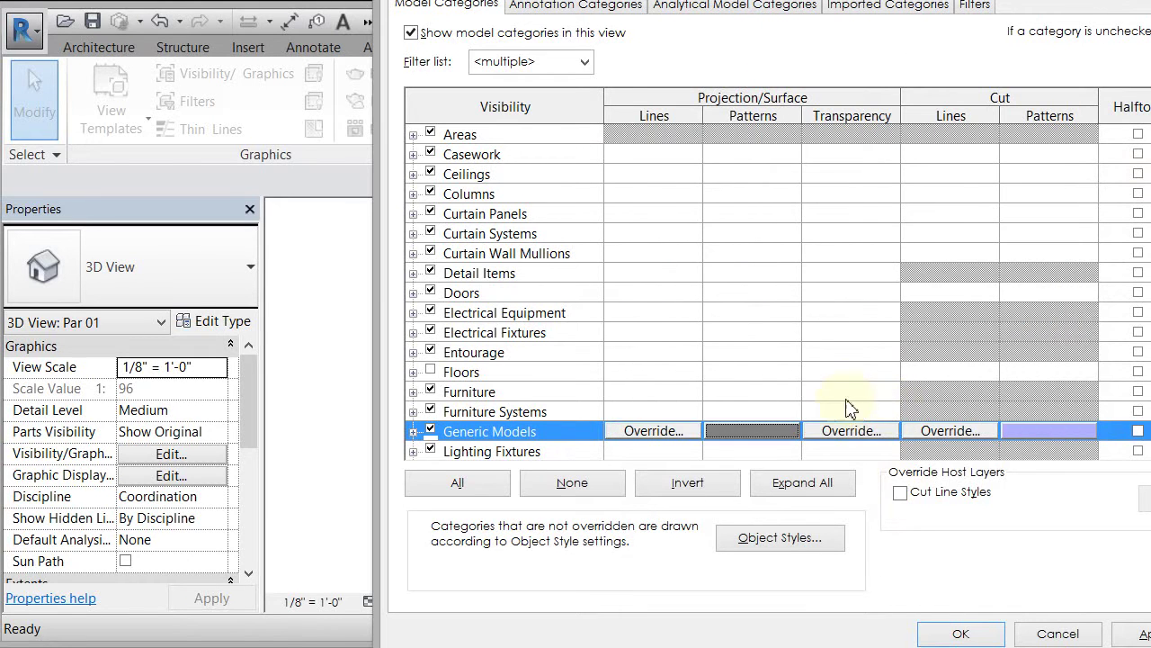
Step: Set the surface transparency of the Generic Models category to 20 and apply the graphic overrides to the view
left_click(849, 432)
left_click_drag(775, 309, 814, 316)
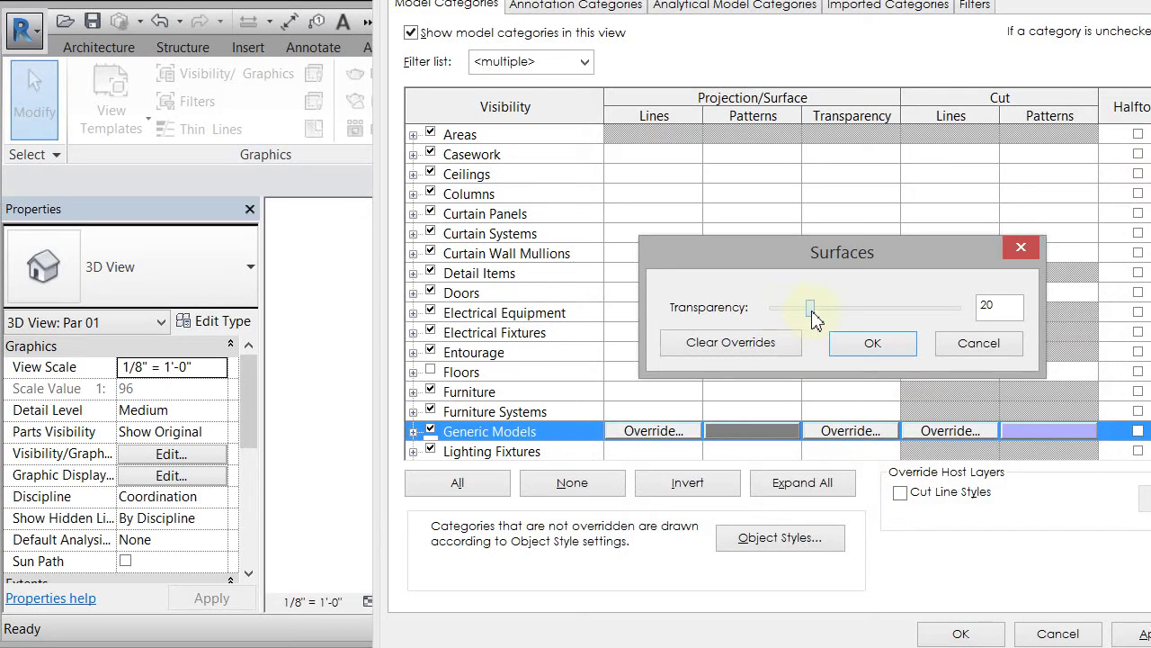
left_click(873, 344)
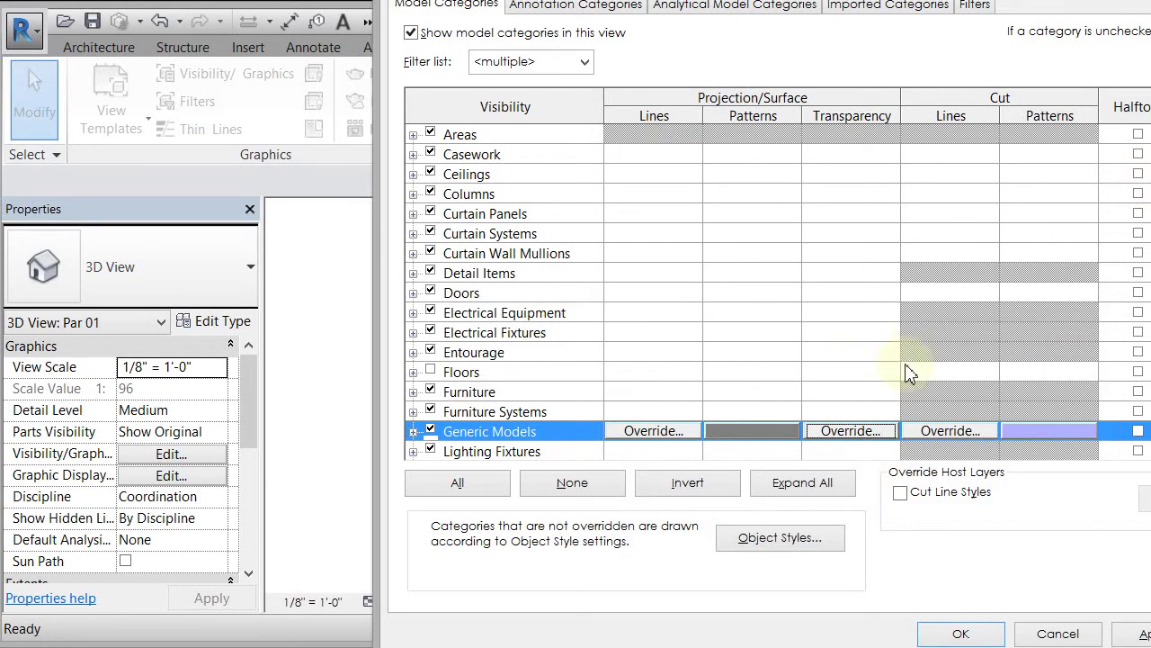
left_click(972, 634)
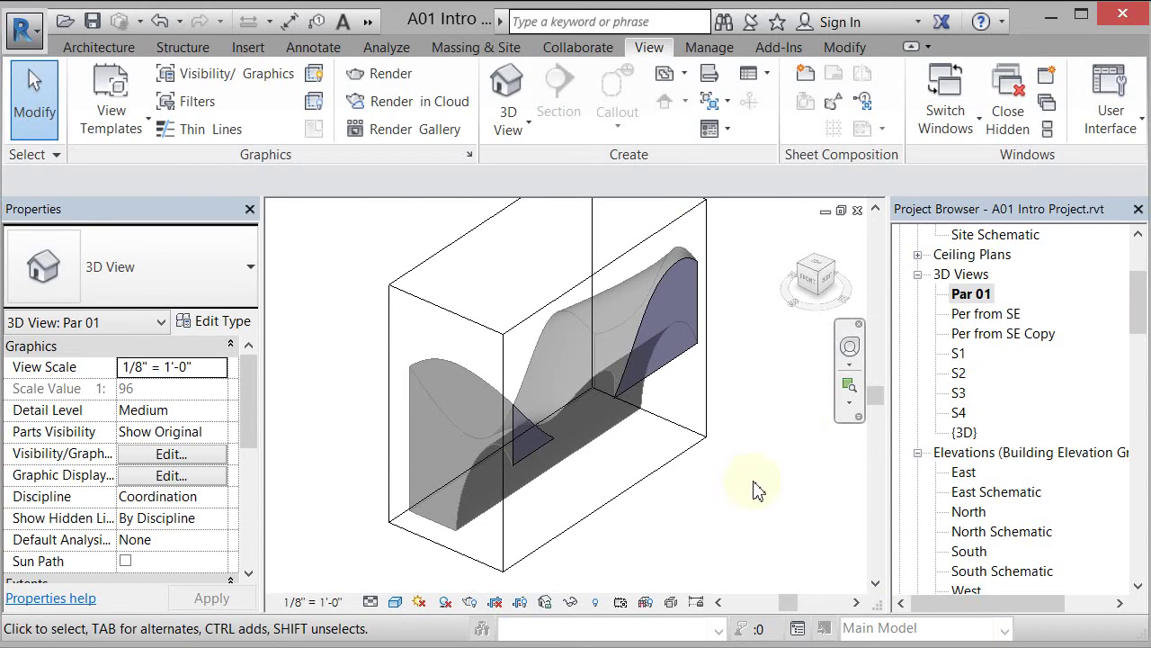
Step: Change the visual style of the Par 01 view to Hidden Line
middle_click_drag(754, 488, 561, 485, "shift")
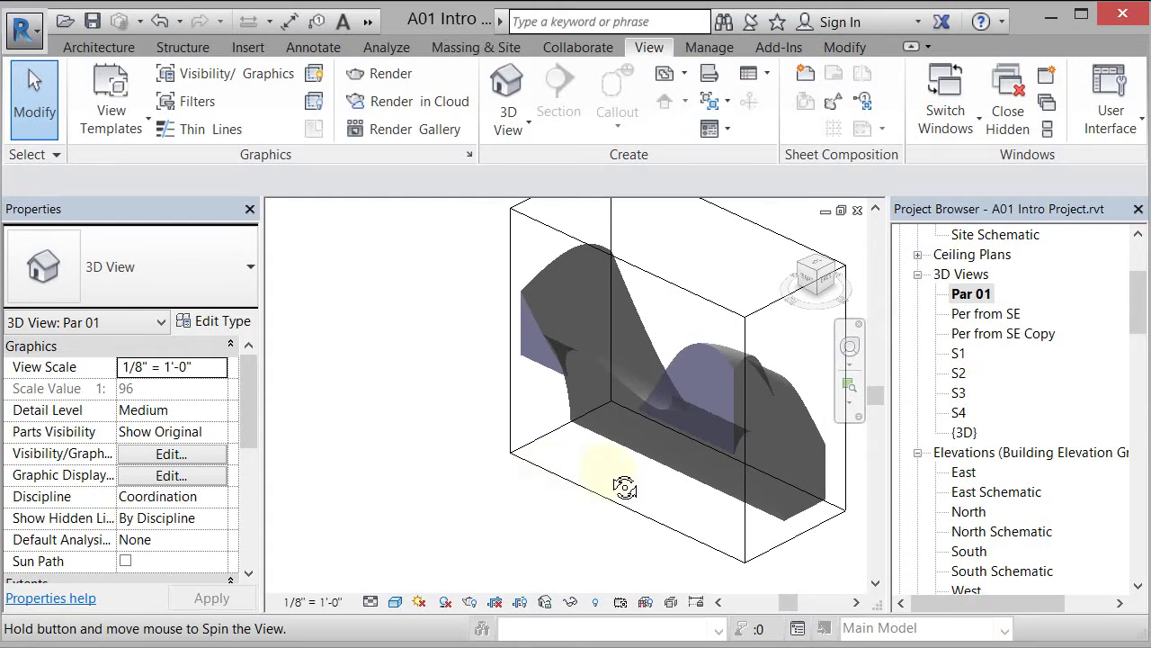
middle_click_drag(637, 487, 739, 490, "shift")
left_click(396, 601)
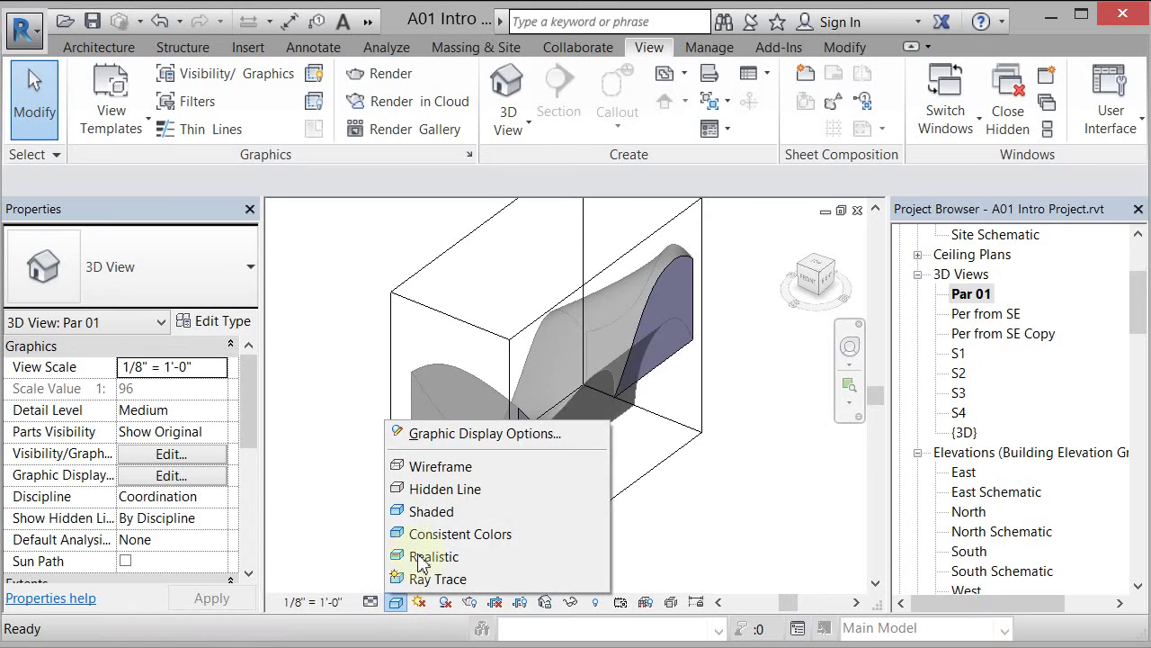
left_click(441, 489)
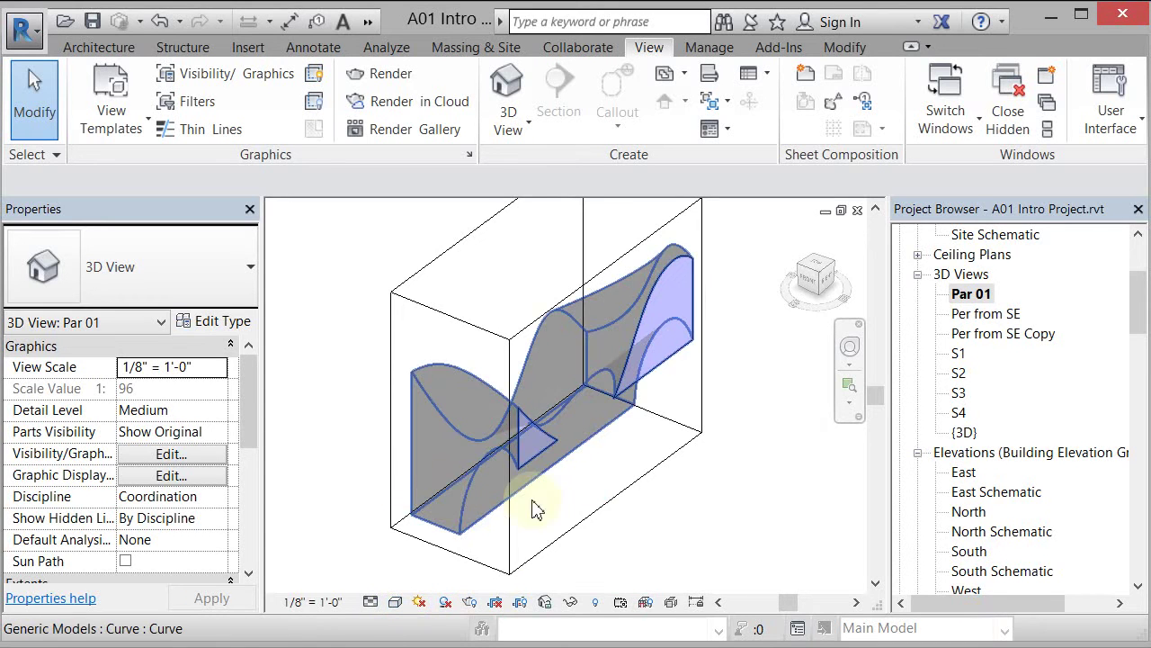
Step: Change the surface pattern color override of the Generic Models category to lighter gray, RGB 192-192-192
mouse_move(655, 532)
middle_mouse_down("shift")
mouse_move(671, 552)
mouse_move(711, 556)
mouse_move(693, 549)
mouse_move(713, 540)
mouse_move(670, 539)
middle_mouse_up("shift")
scroll(628, 544, "up", 2)
scroll(628, 545, "down", 1)
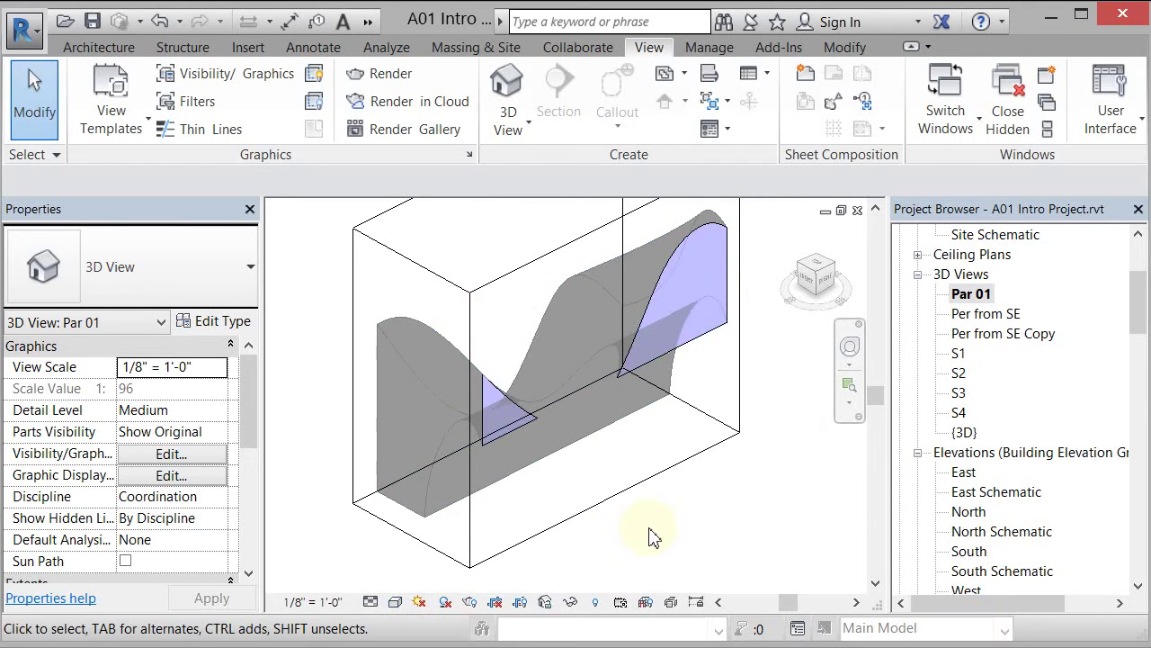
key("v")
key("g")
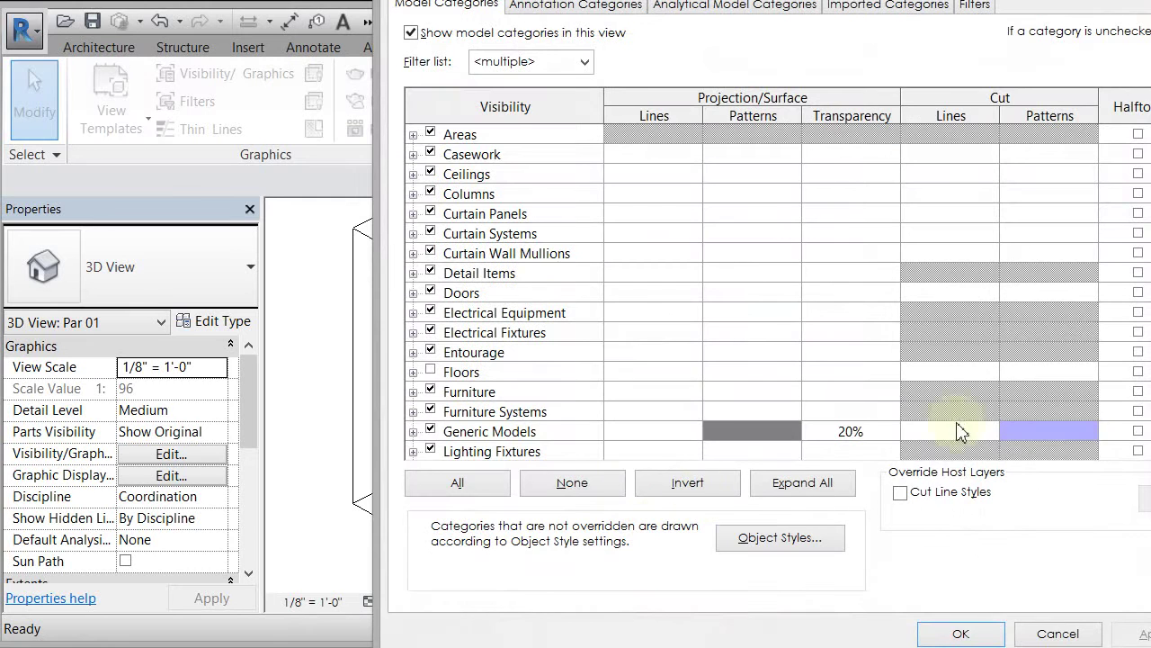
left_click(779, 439)
left_click(755, 430)
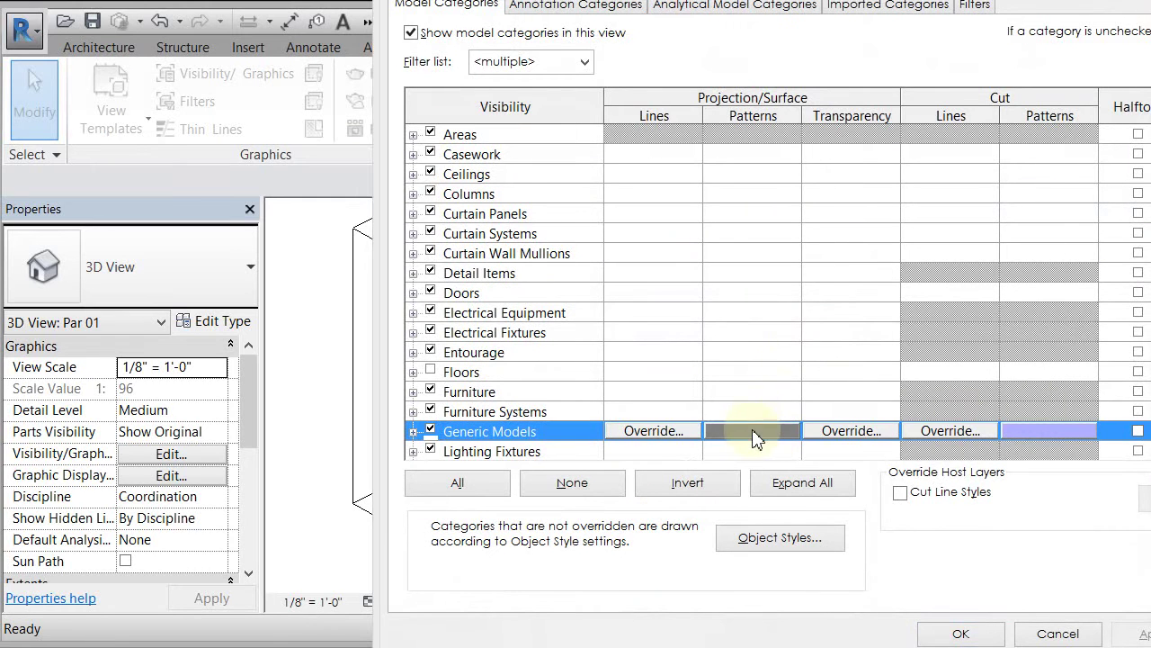
left_click(863, 302)
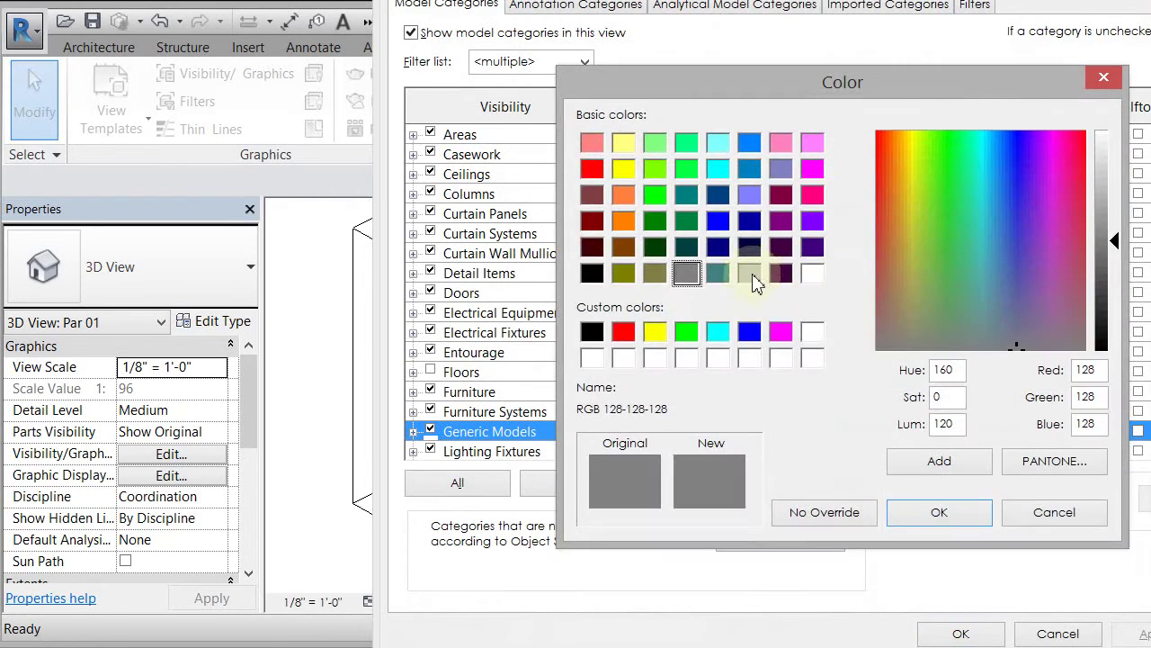
left_click(749, 273)
left_click(931, 514)
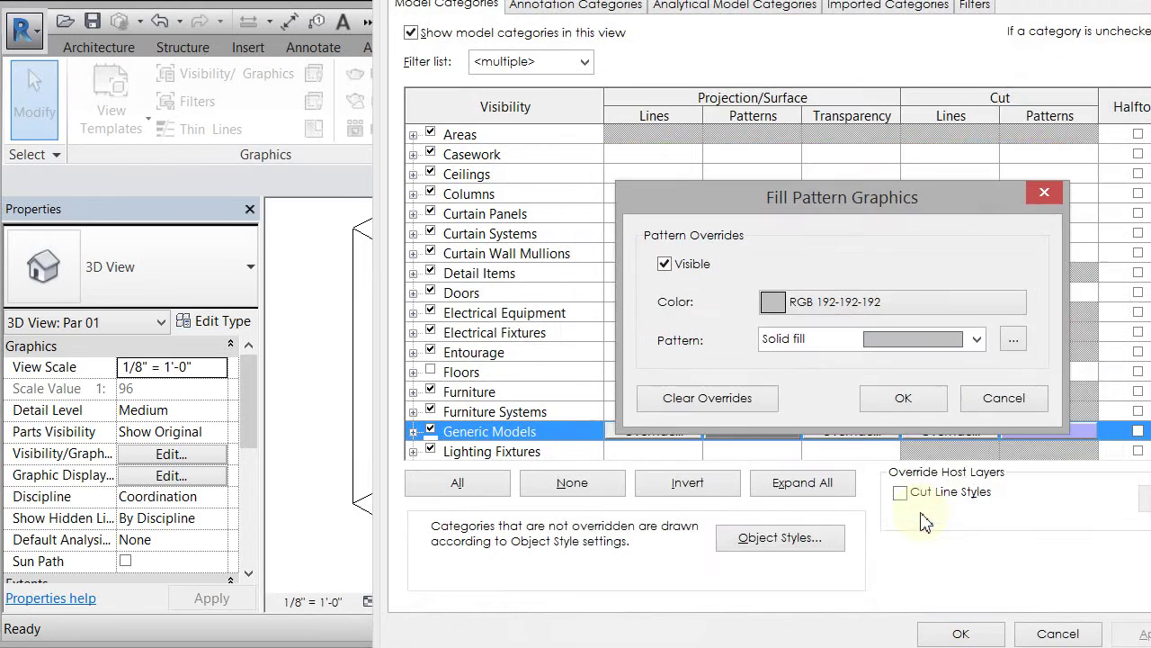
left_click(903, 398)
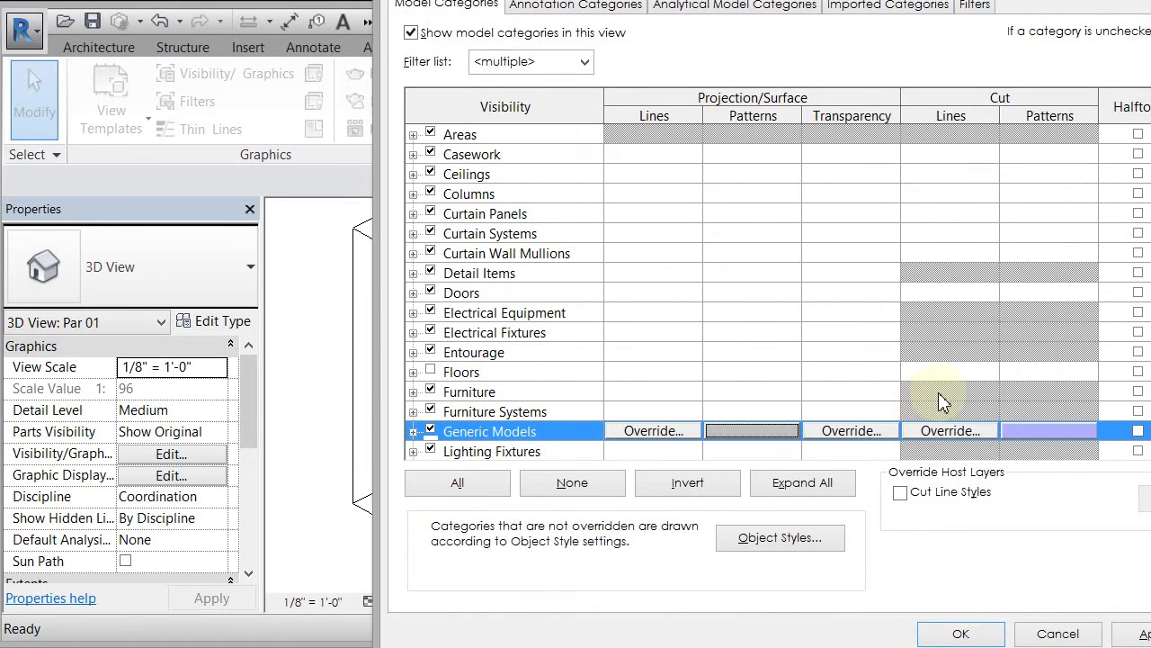
Step: Override the cut line weight of the Generic Models category with 12 and apply it to the Par 01 view
left_click(1045, 431)
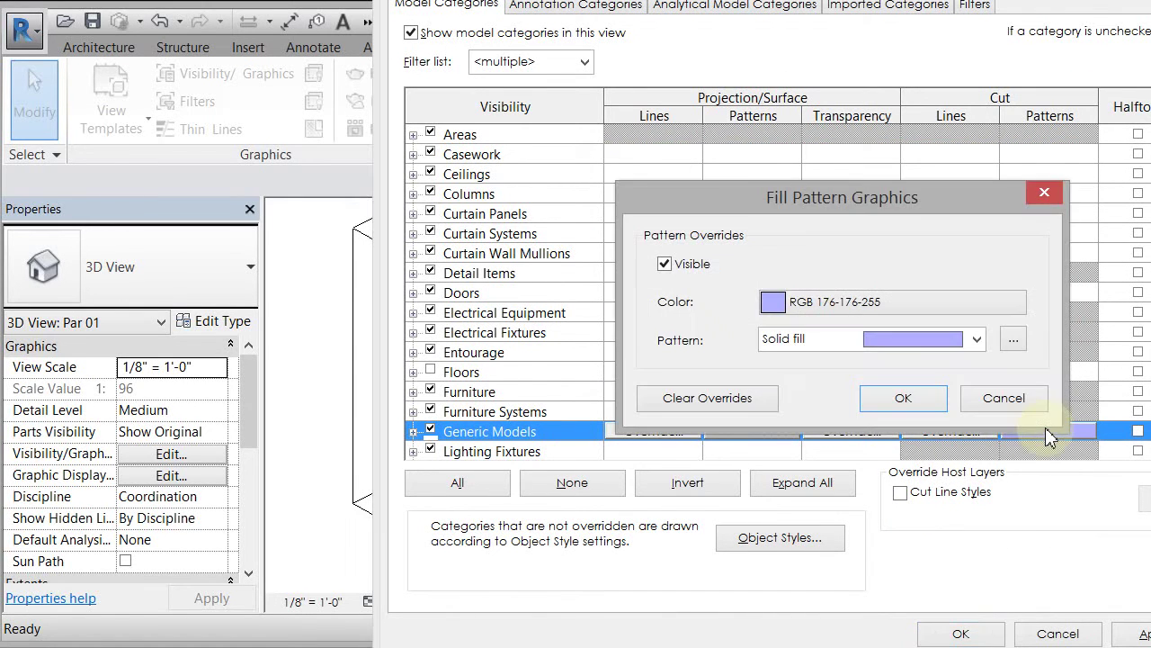
left_click(991, 401)
left_click(954, 428)
left_click(865, 301)
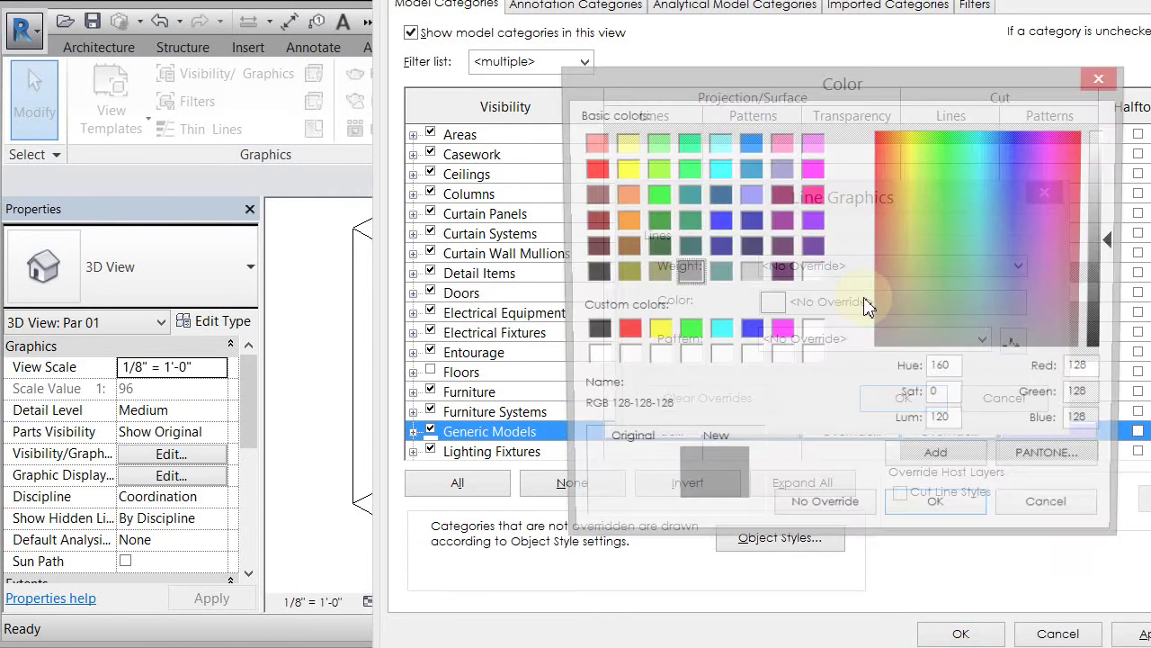
left_click(1041, 514)
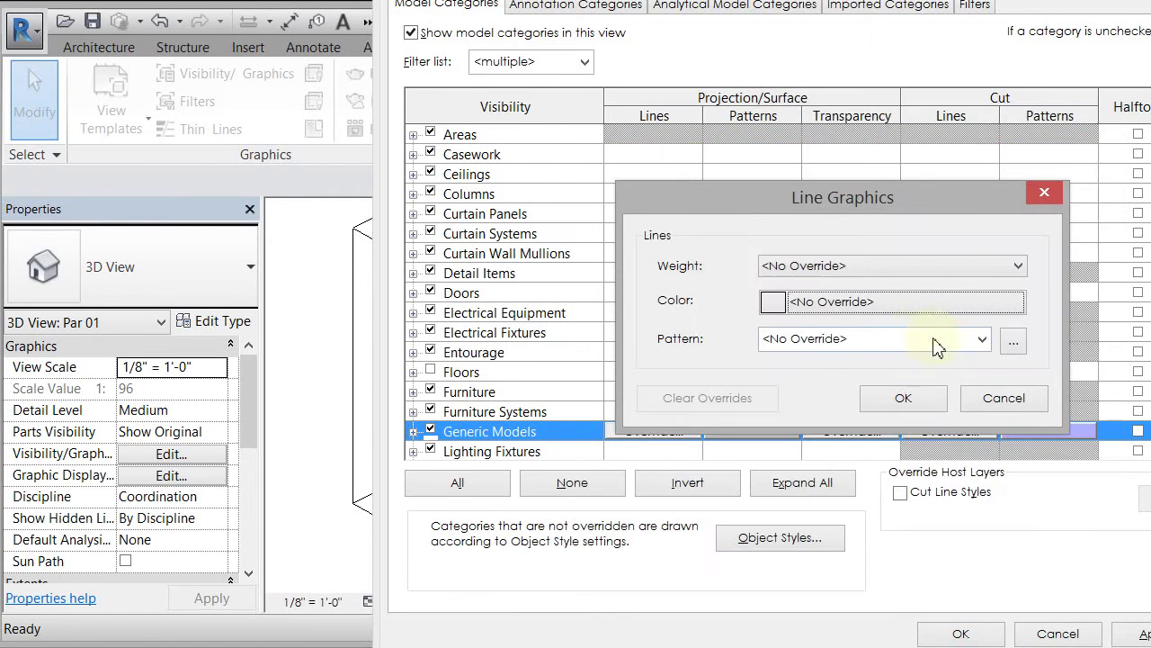
left_click(959, 270)
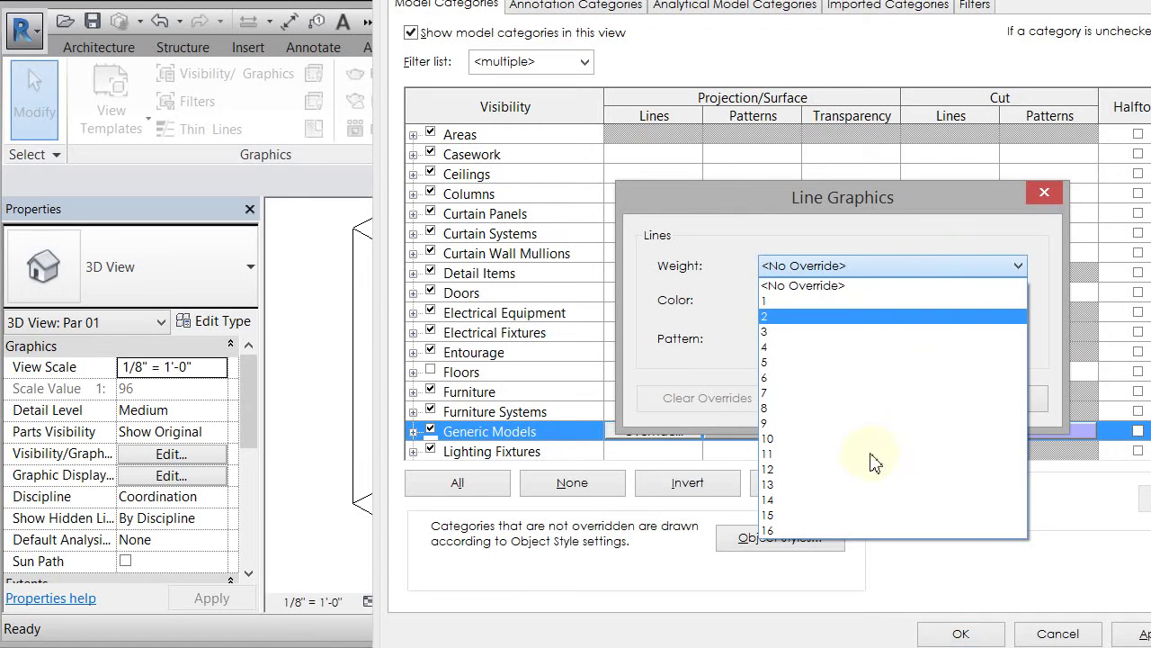
left_click(850, 483)
left_click(905, 402)
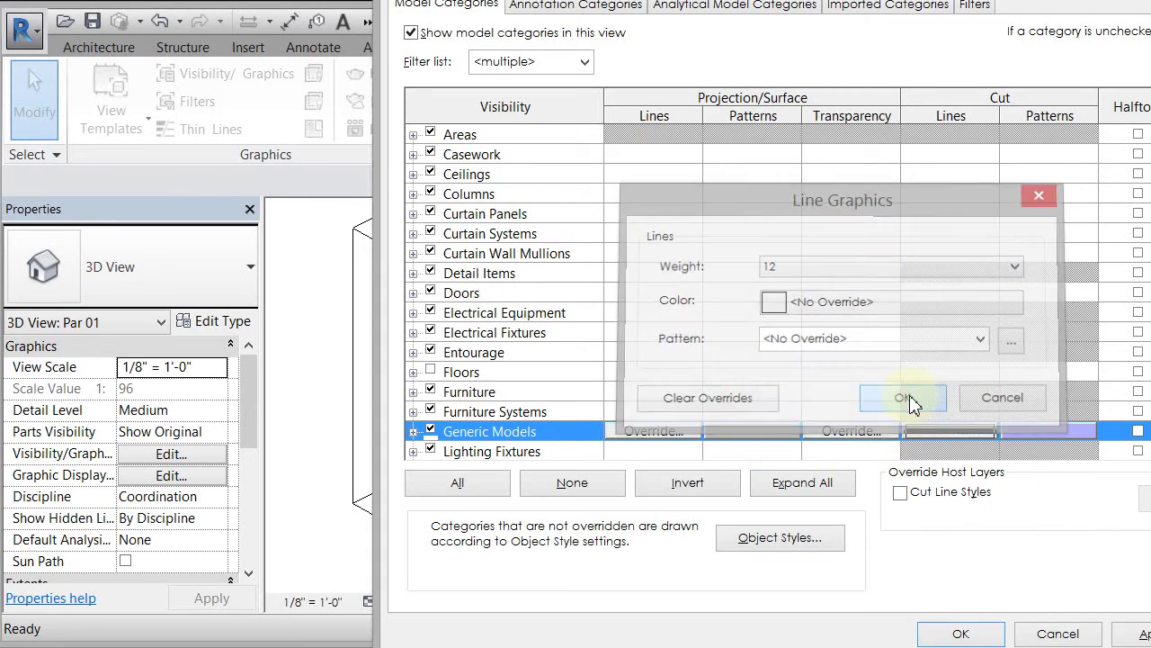
left_click(961, 633)
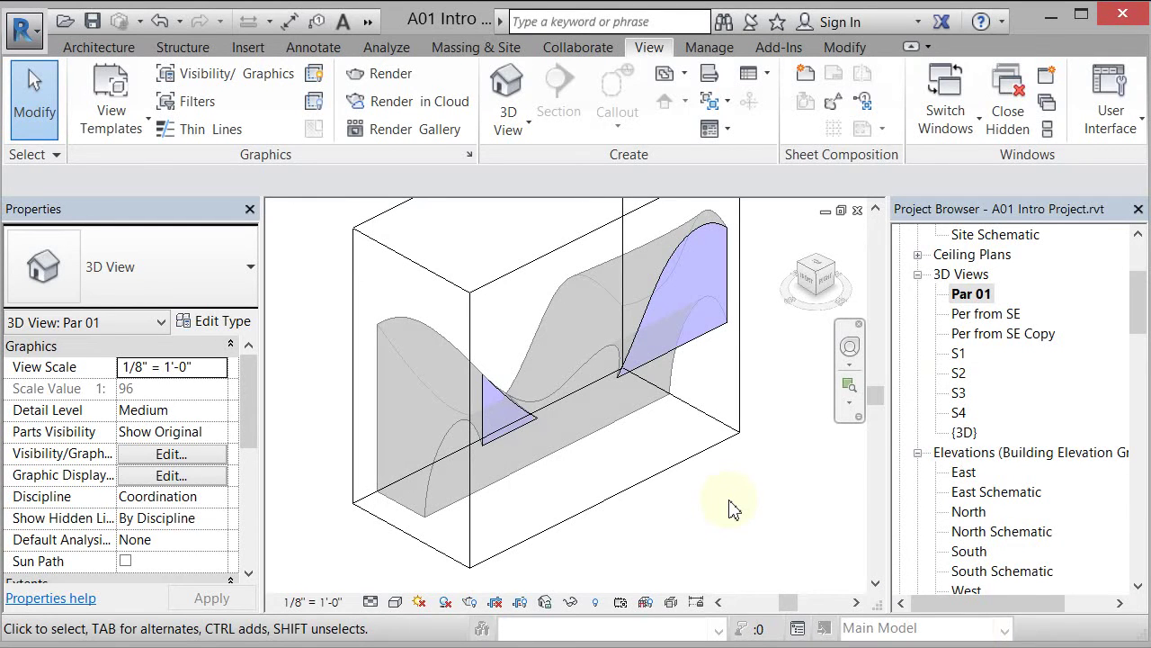
Step: Set the surface transparency override of the Generic Models category to 10 and apply it to the view
key("v")
key("g")
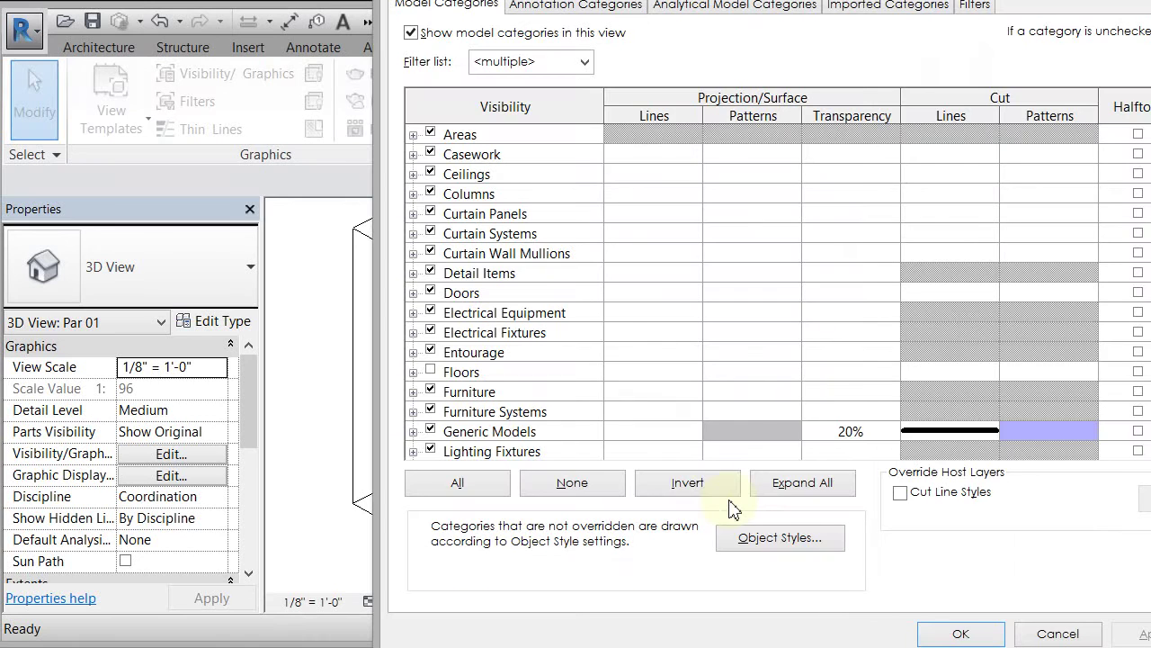
left_click(857, 433)
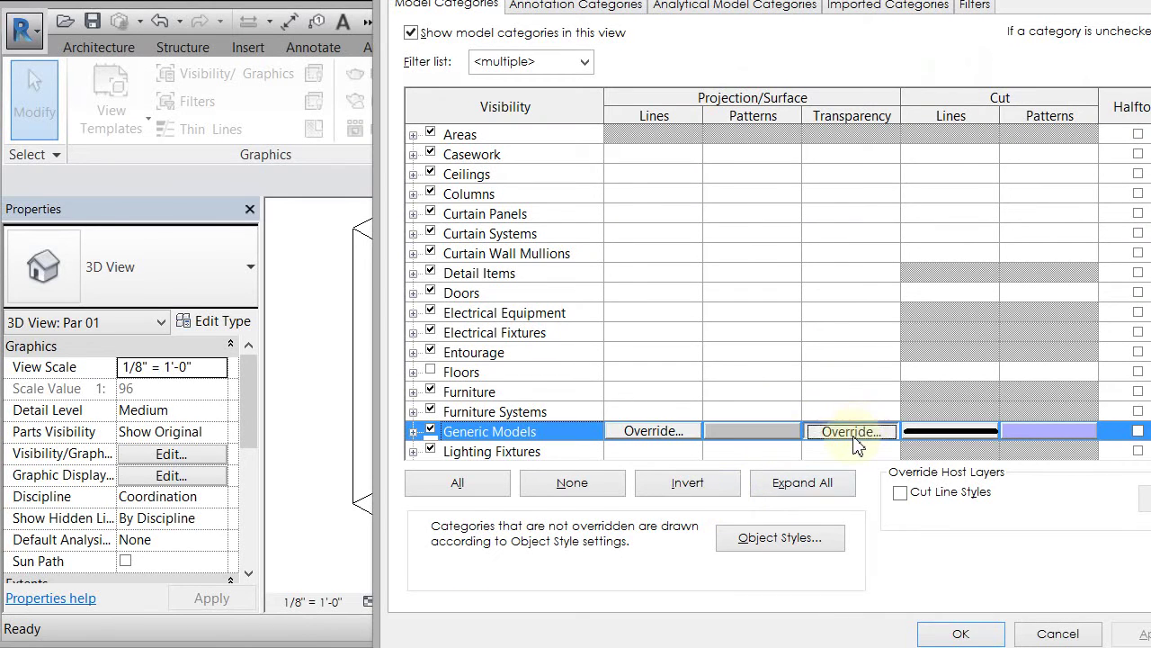
left_click(854, 435)
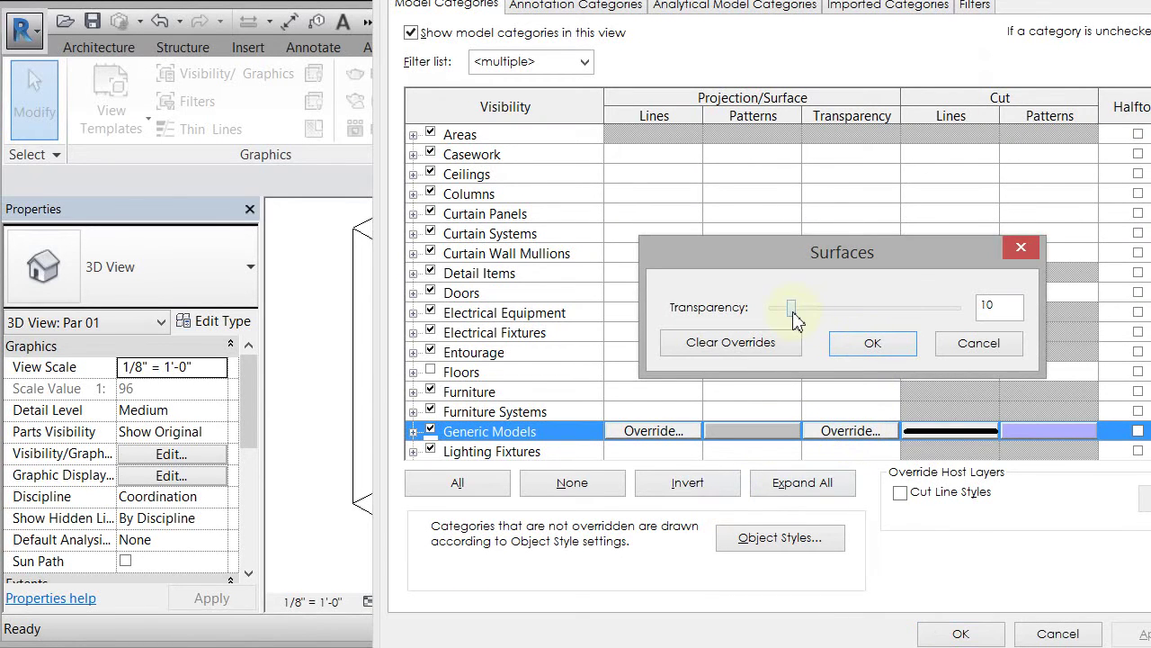
left_click(859, 347)
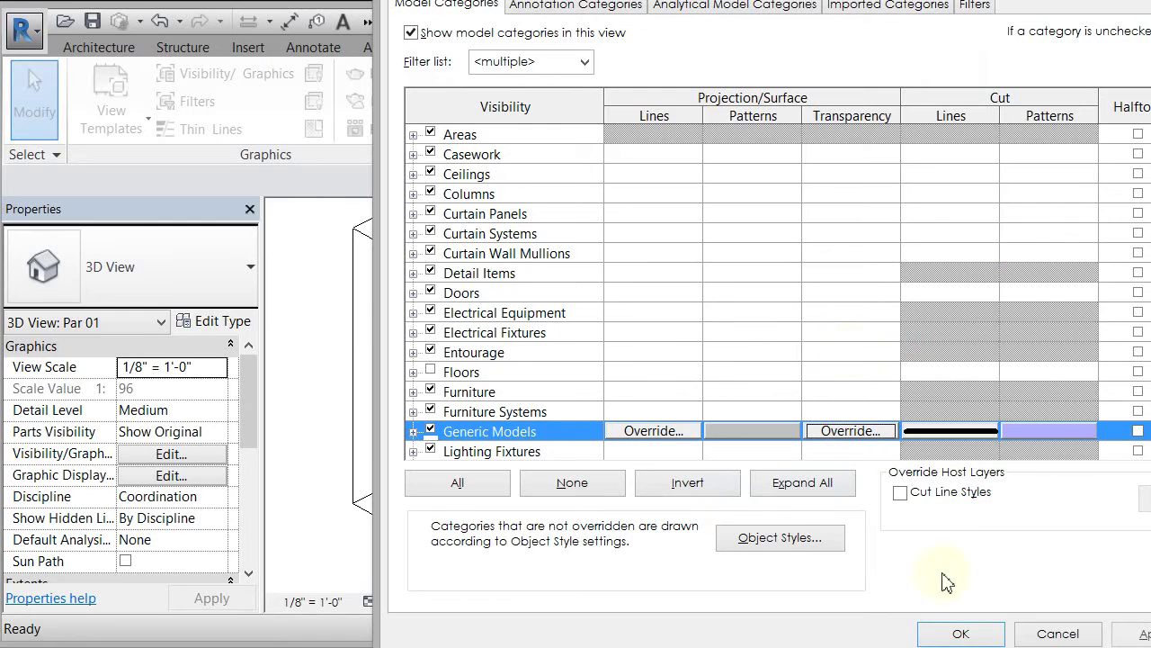
left_click(963, 634)
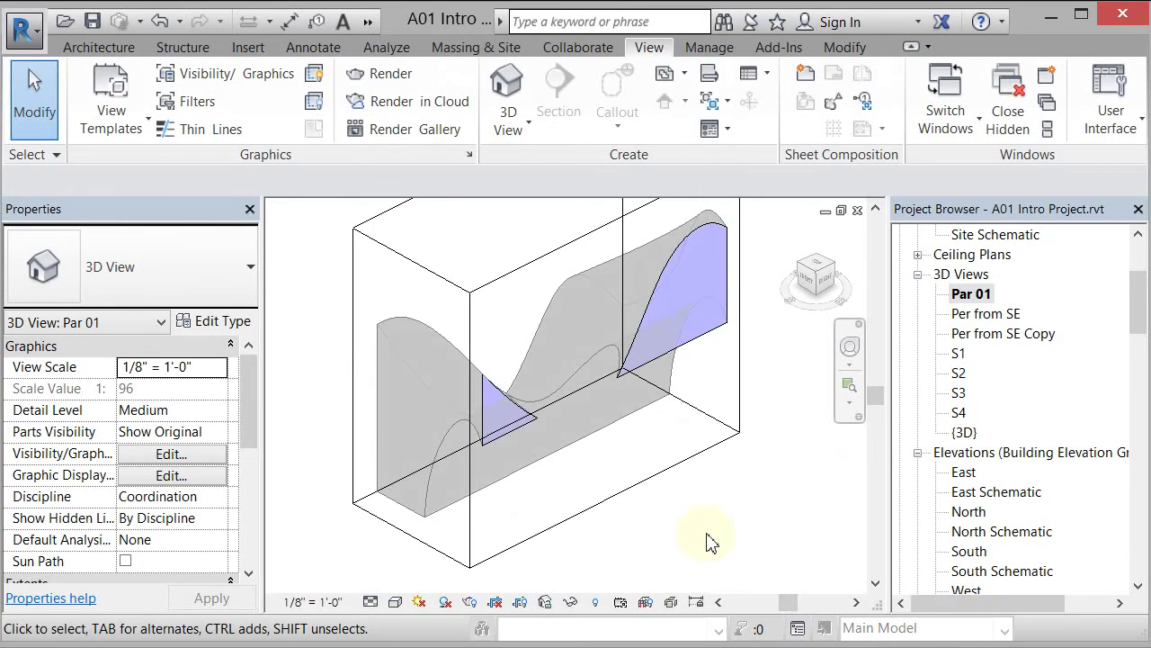
Step: Hide the section box category in the Par 01 view
left_click(681, 470)
right_click(683, 472)
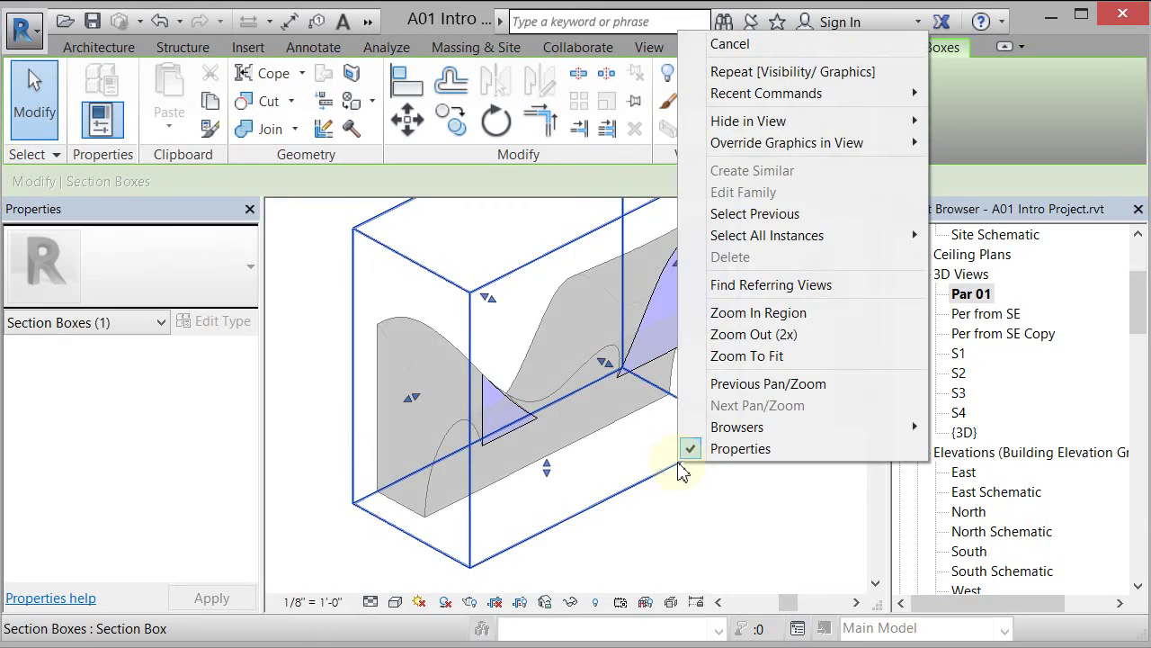
mouse_move(738, 120)
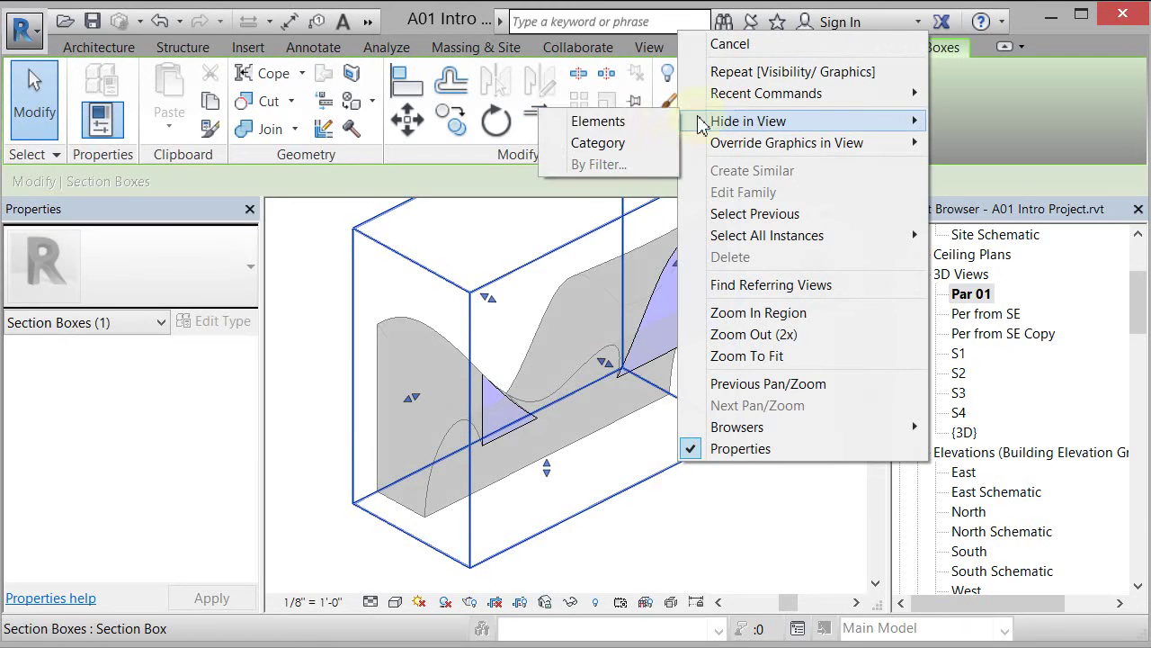
left_click(595, 144)
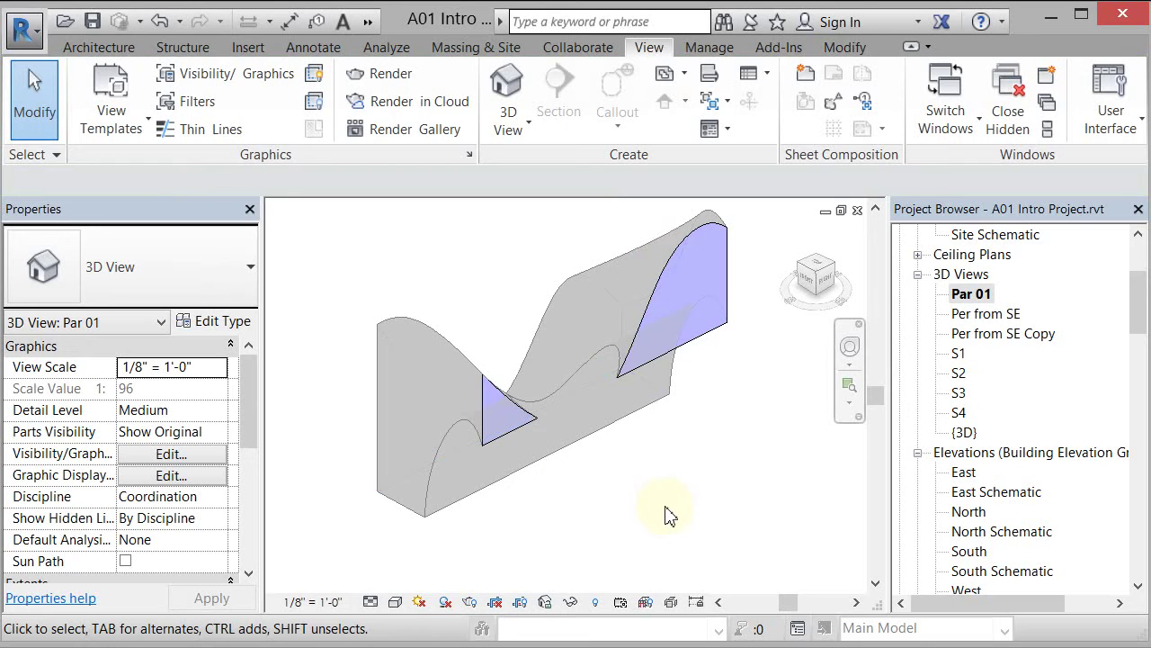
Step: Show the crop region of the Par 01 view and pull its top and bottom edges closer to the curved form
mouse_move(666, 514)
middle_mouse_down("shift")
mouse_move(725, 512)
mouse_move(688, 513)
middle_mouse_up("shift")
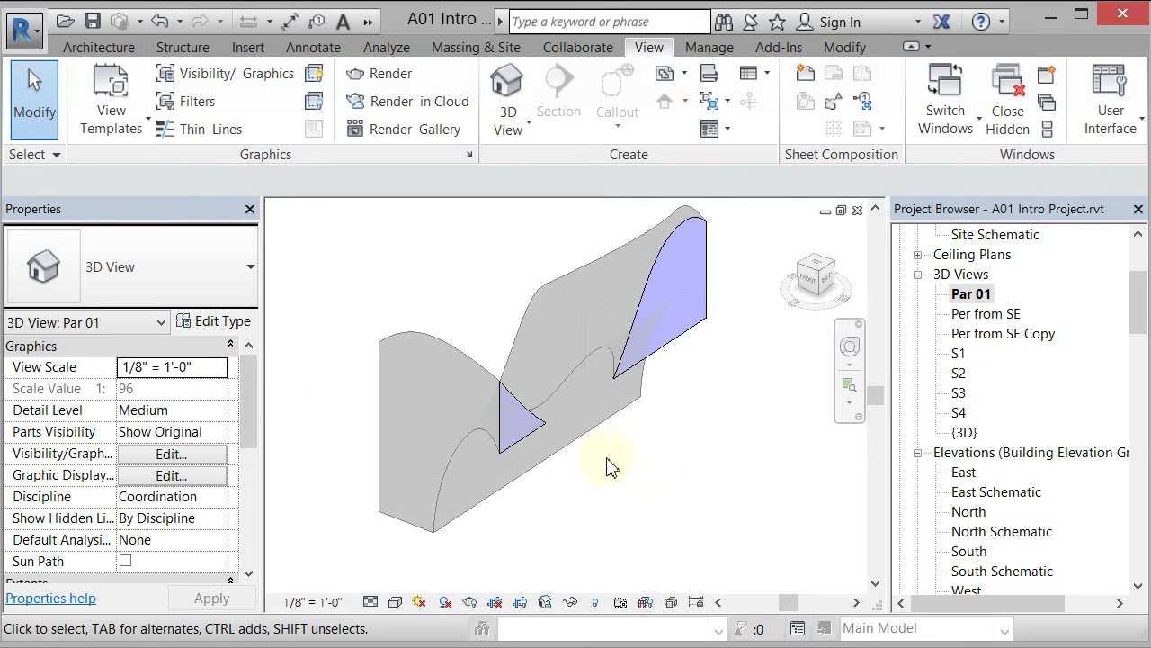
scroll(608, 469, "down", 2)
scroll(609, 470, "up", 1)
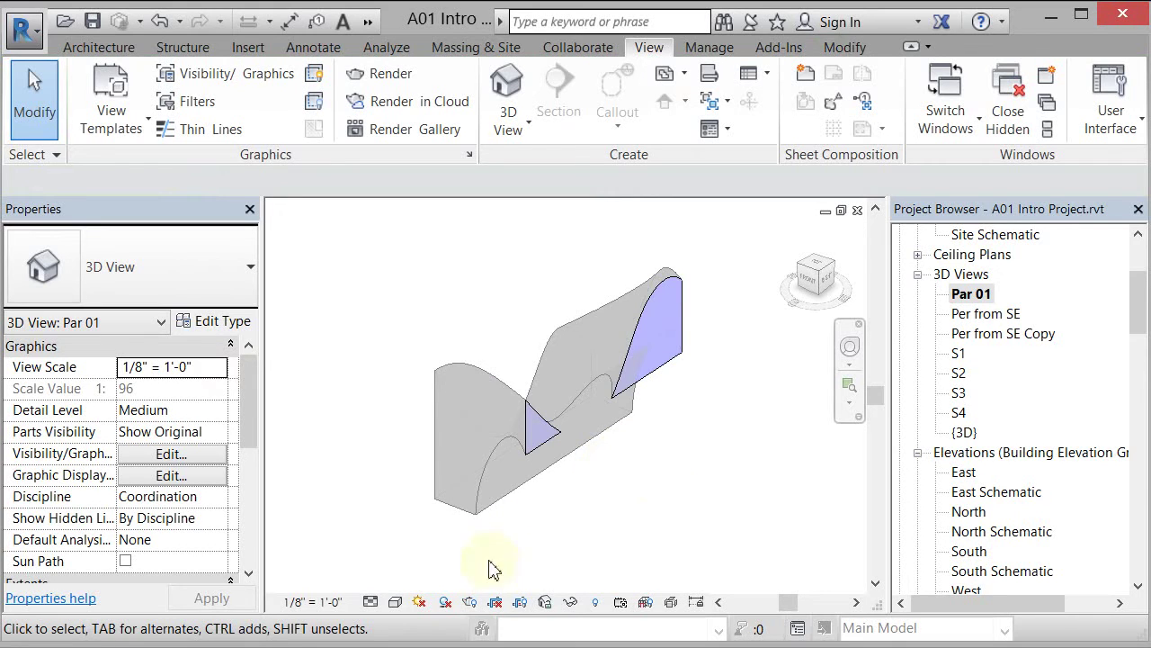
left_click(520, 603)
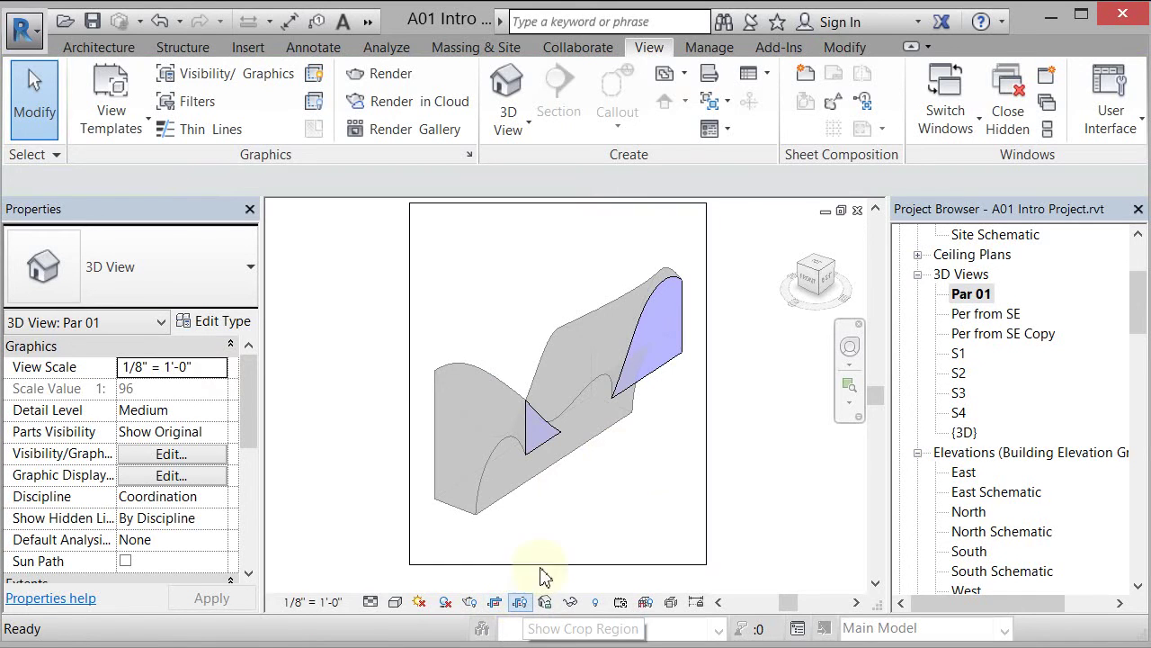
left_click(559, 204)
left_click_drag(559, 205, 567, 257)
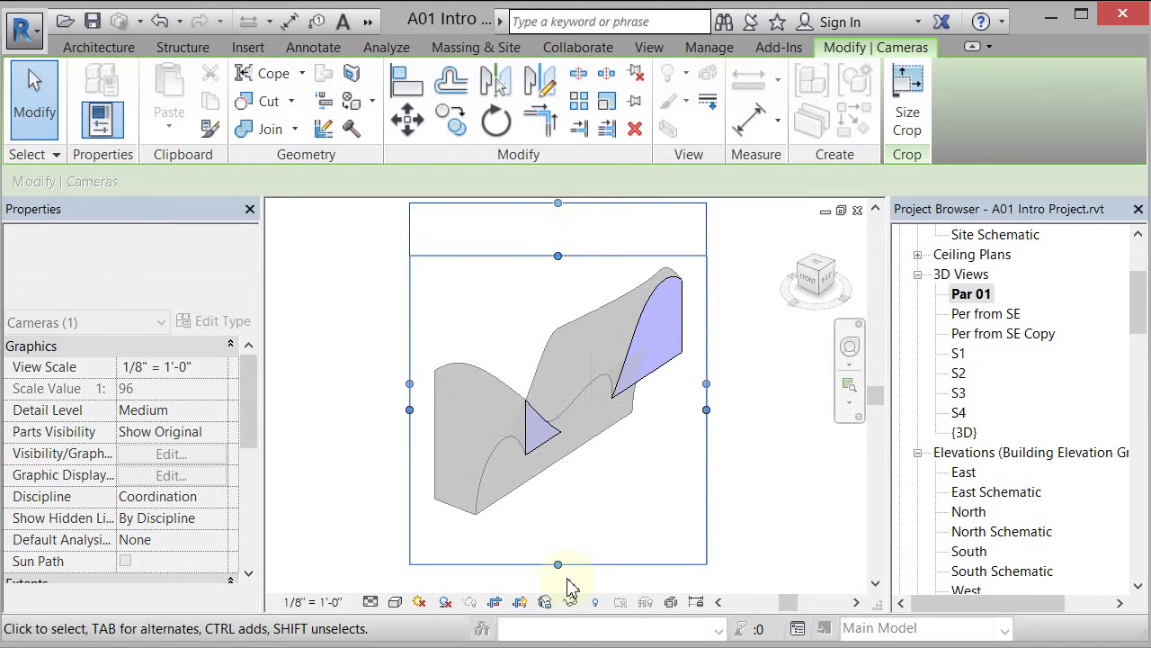
left_click_drag(563, 558, 559, 528)
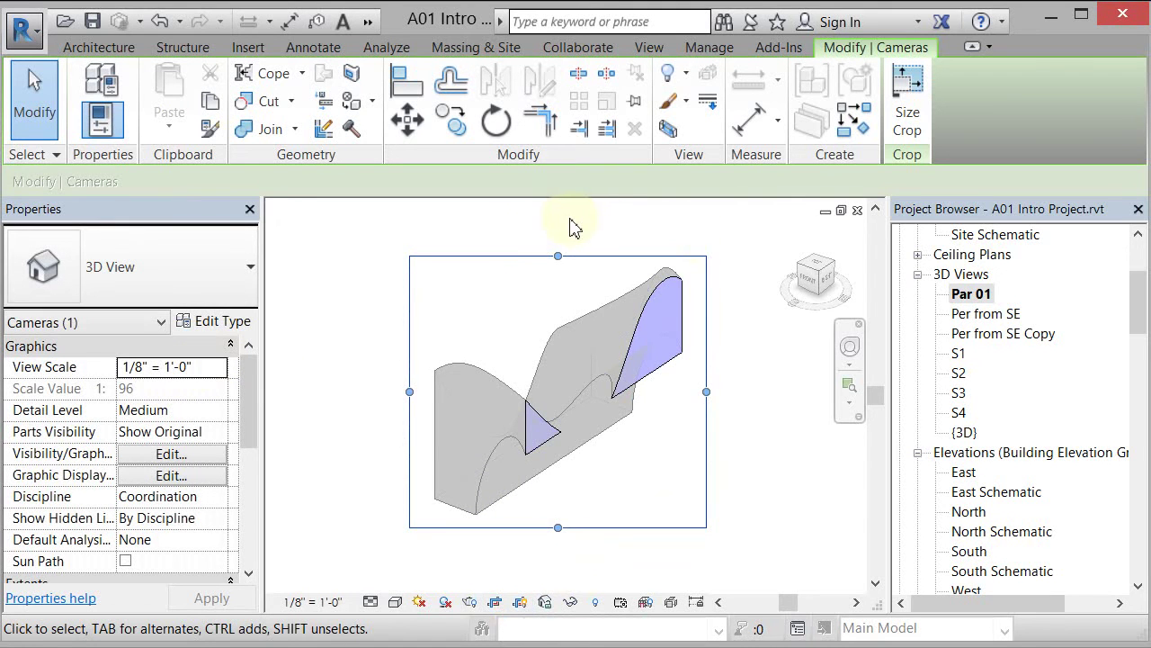
Step: Check the crop region's size without changing it and set the view scale of Par 01 to 3/32" = 1'-0"
left_click(908, 105)
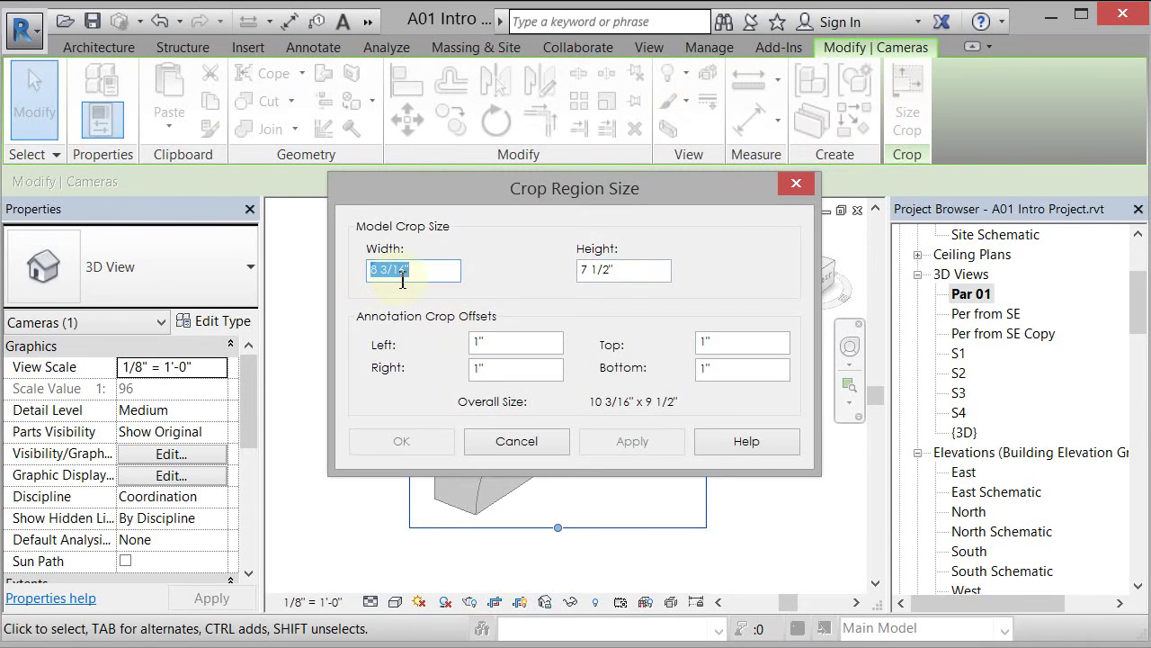
left_click(529, 443)
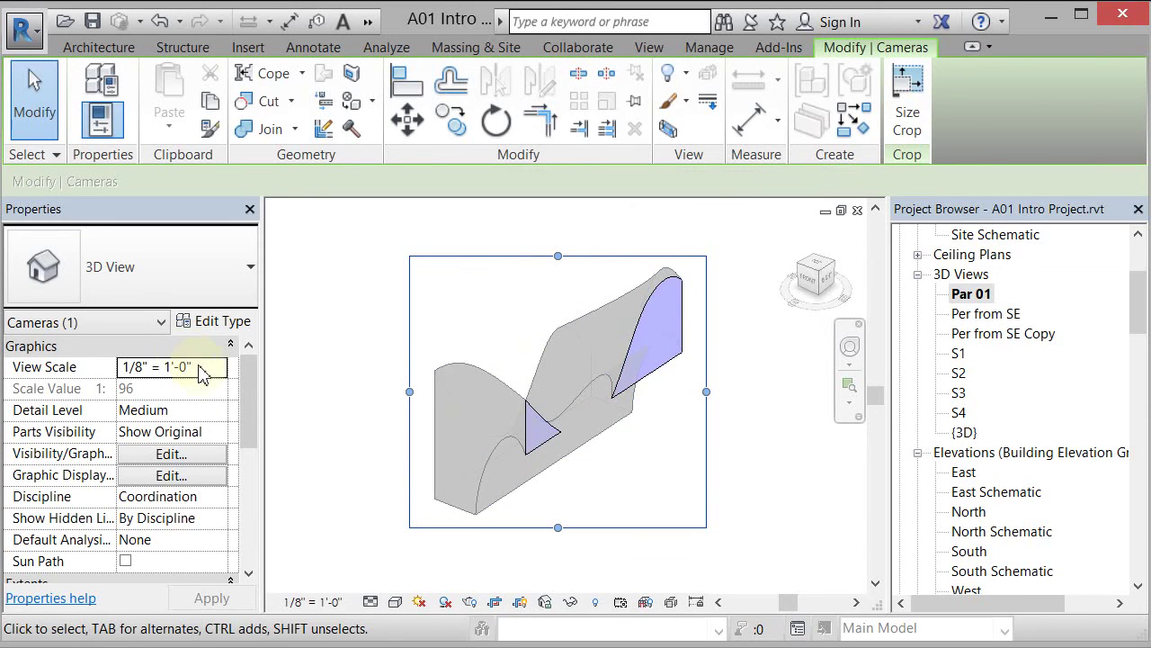
left_click(220, 369)
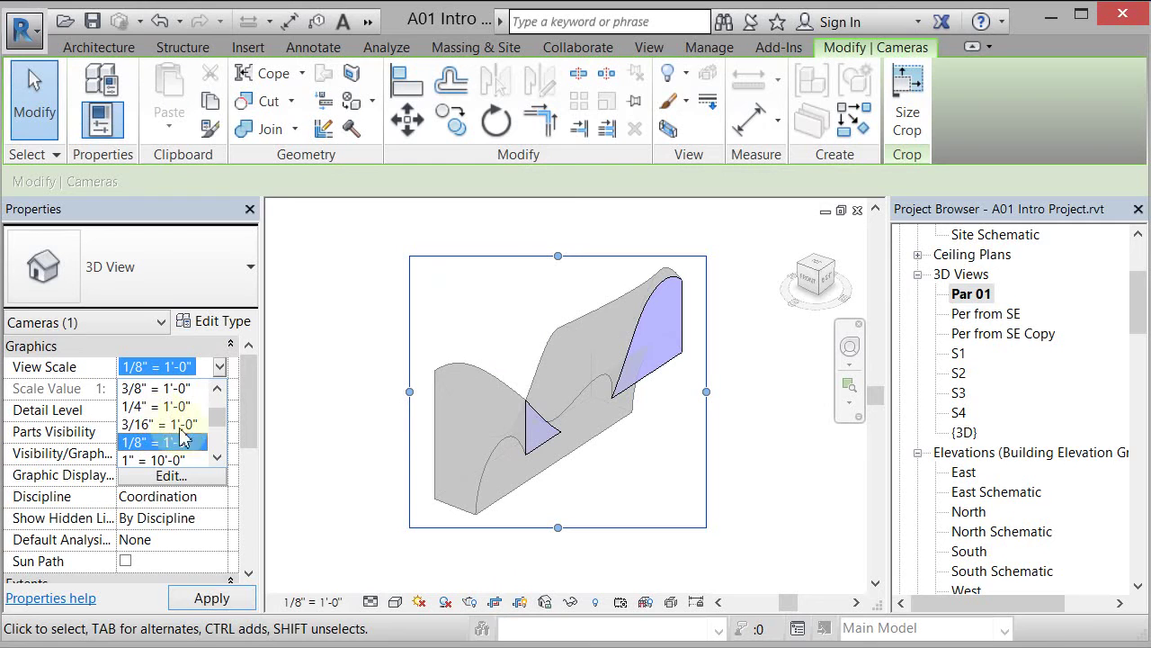
left_click(220, 462)
left_click(220, 462)
left_click(184, 444)
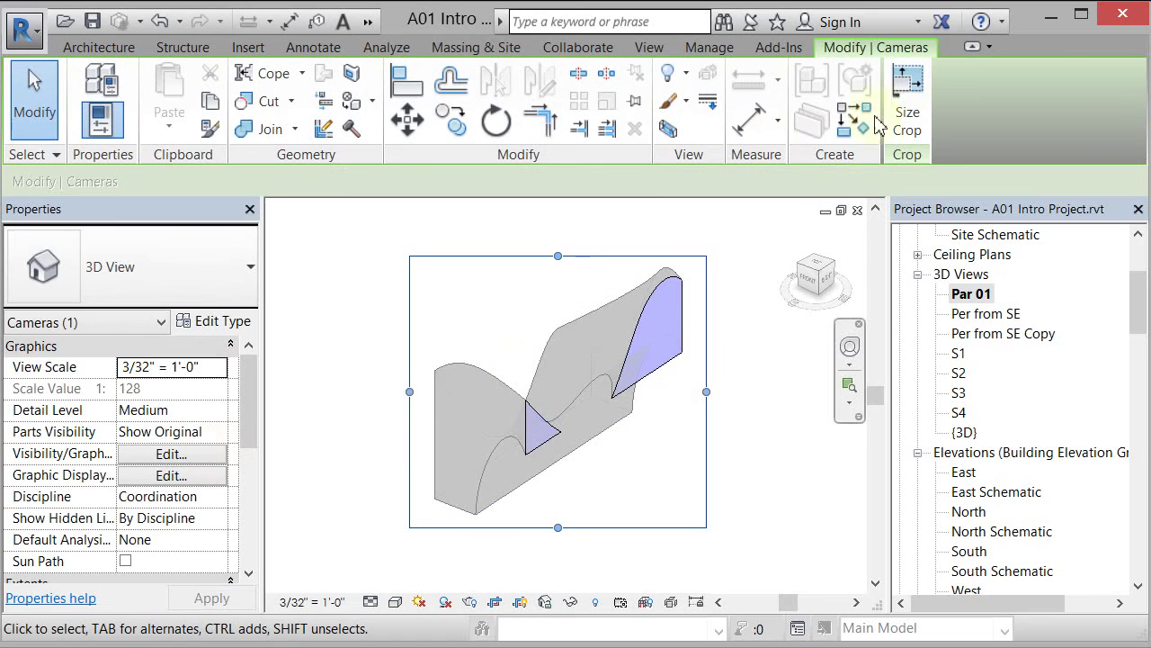
Step: Set the model crop size of the Par 01 view to 6" wide by 6" high and deselect the crop region
left_click(907, 101)
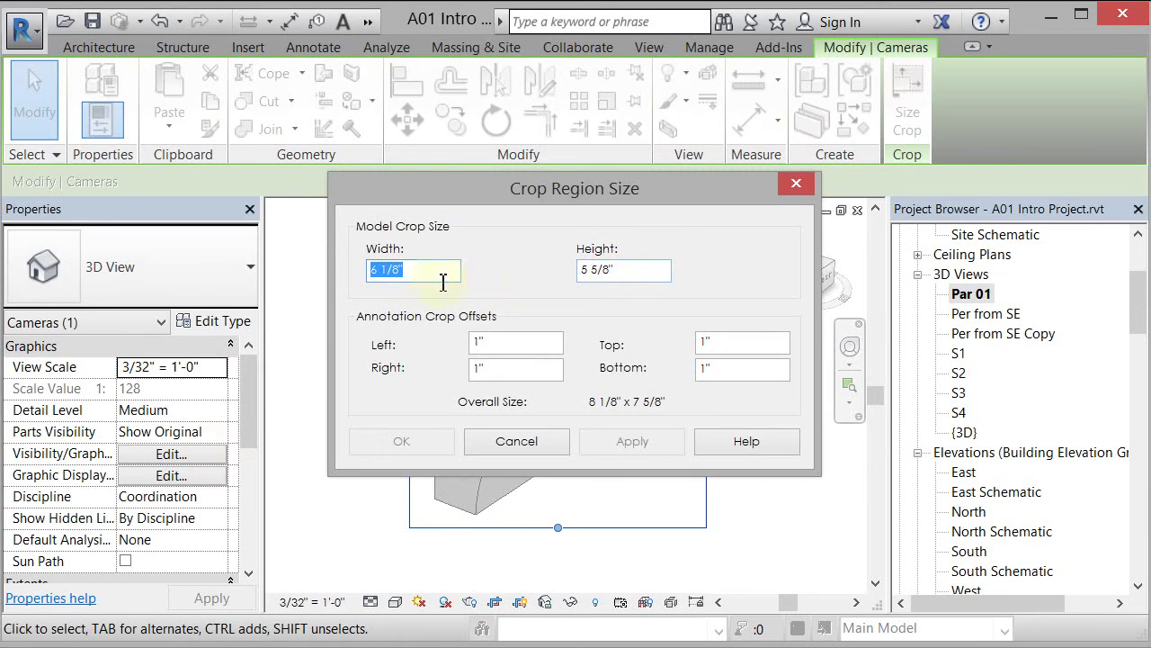
left_click_drag(619, 271, 536, 279)
type("6")
left_click_drag(409, 271, 323, 270)
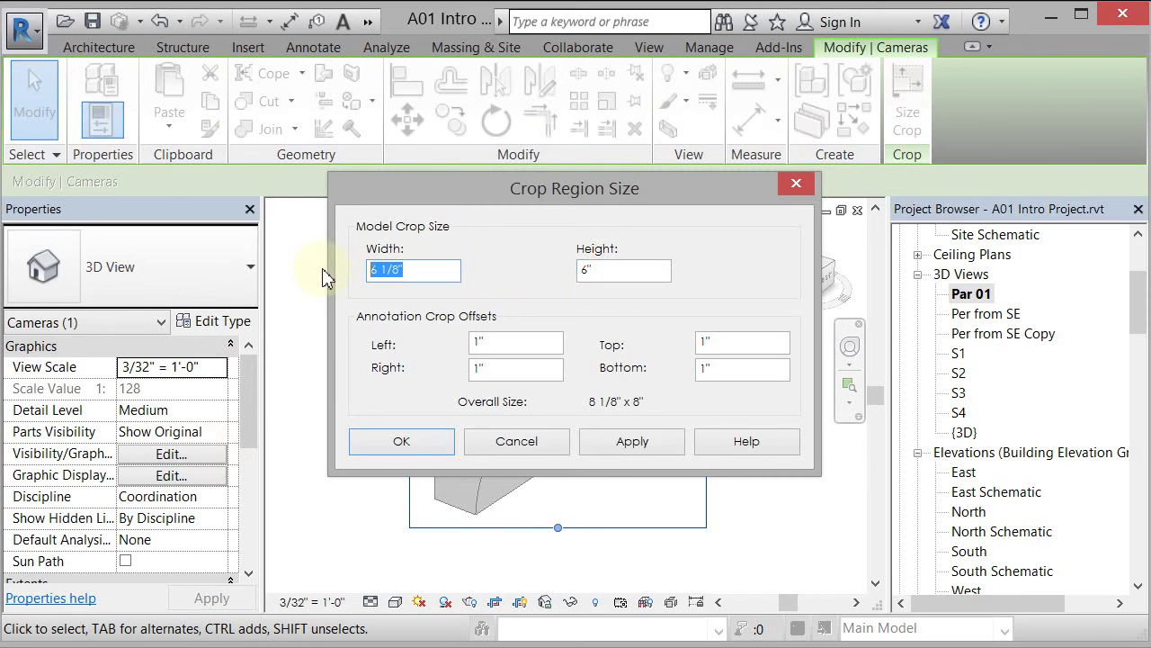
type("6\"")
left_click(430, 448)
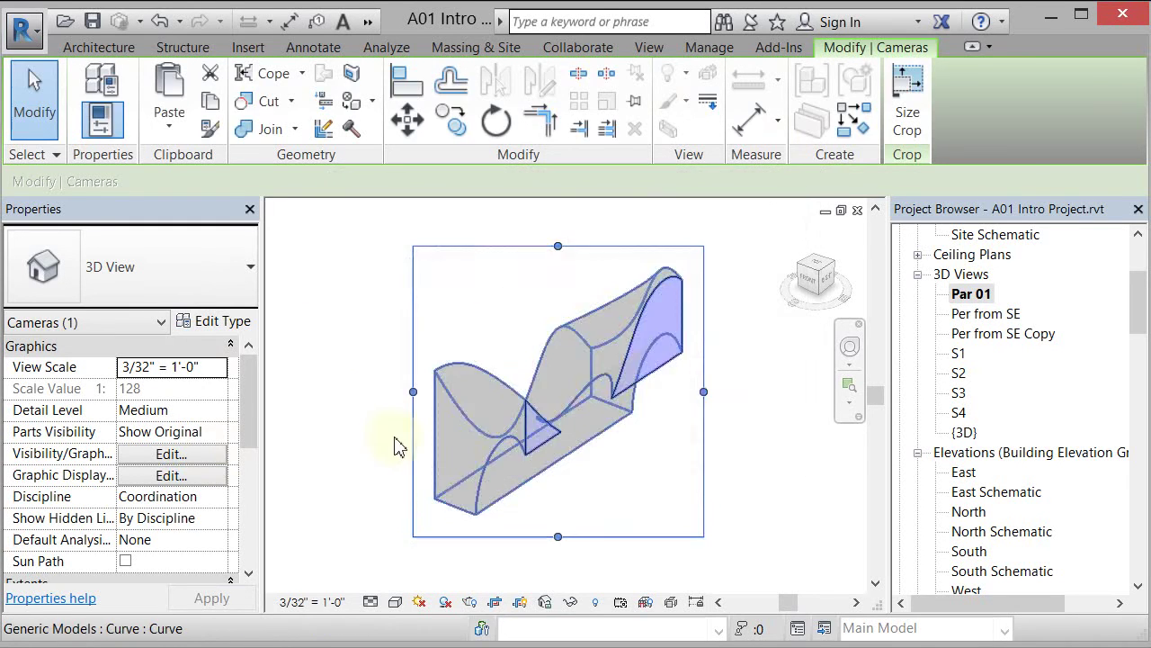
left_click(333, 405)
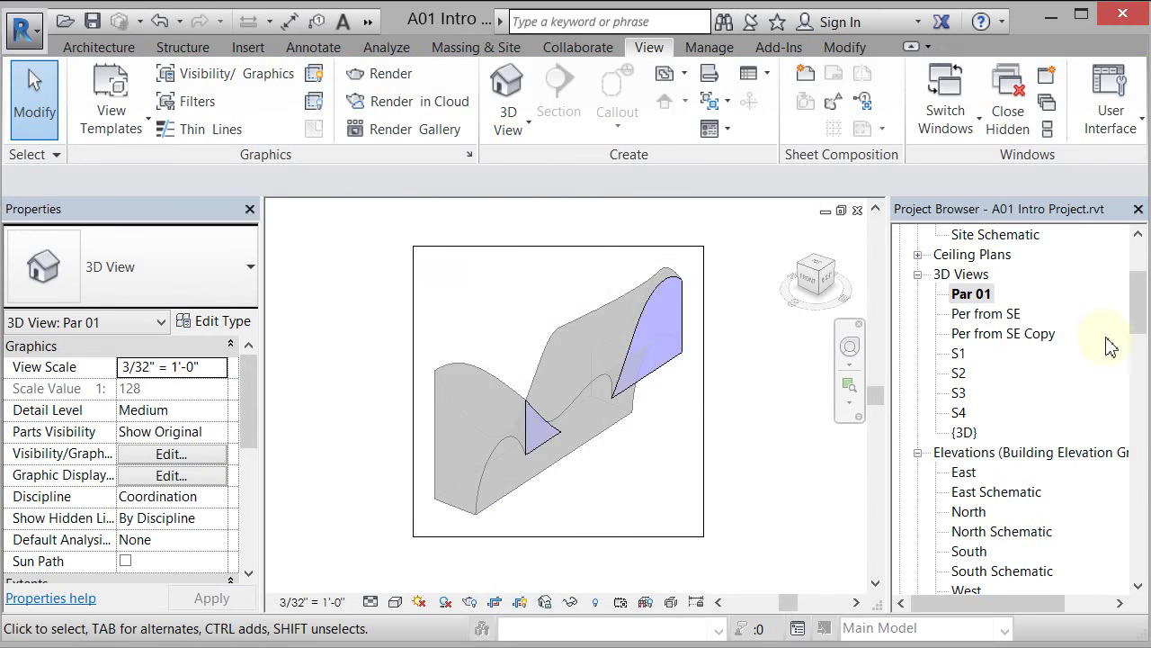
Step: Open the sheet 0000 - COMPOSITION
left_click_drag(1144, 309, 1135, 396)
left_click(1031, 495)
double_click(1031, 495)
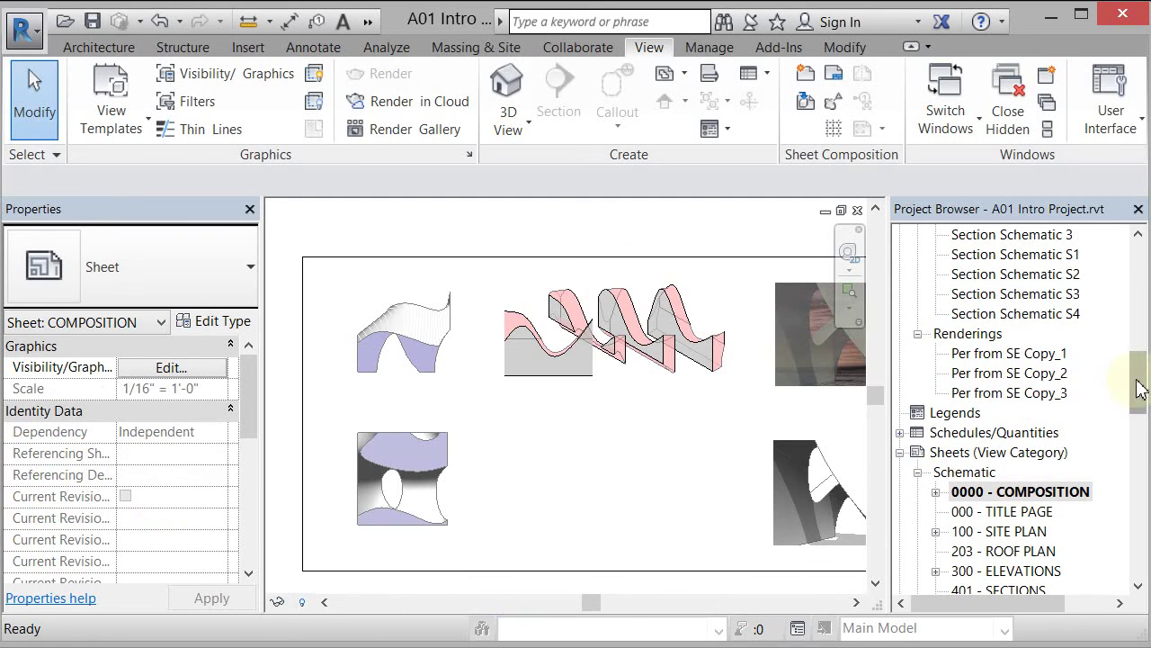
Step: Place the Par 01 3D view on the COMPOSITION sheet in the empty space below the row of red-cut views
left_click_drag(1139, 390, 1146, 340)
scroll(981, 450, "down", 6)
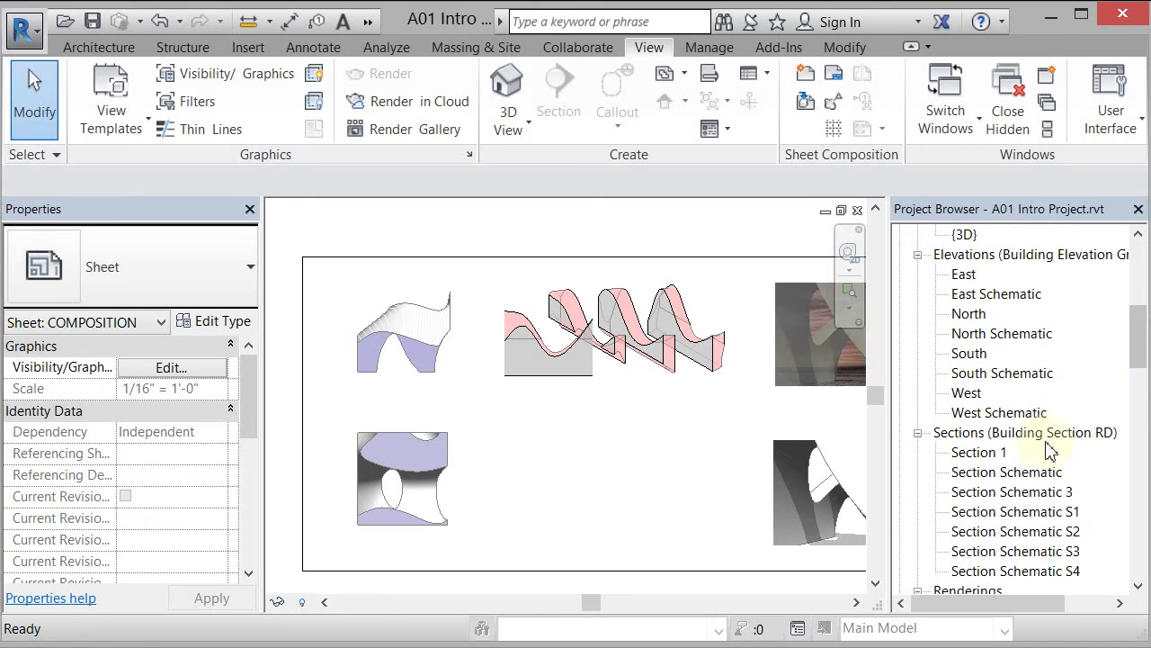
scroll(1023, 321, "up", 2)
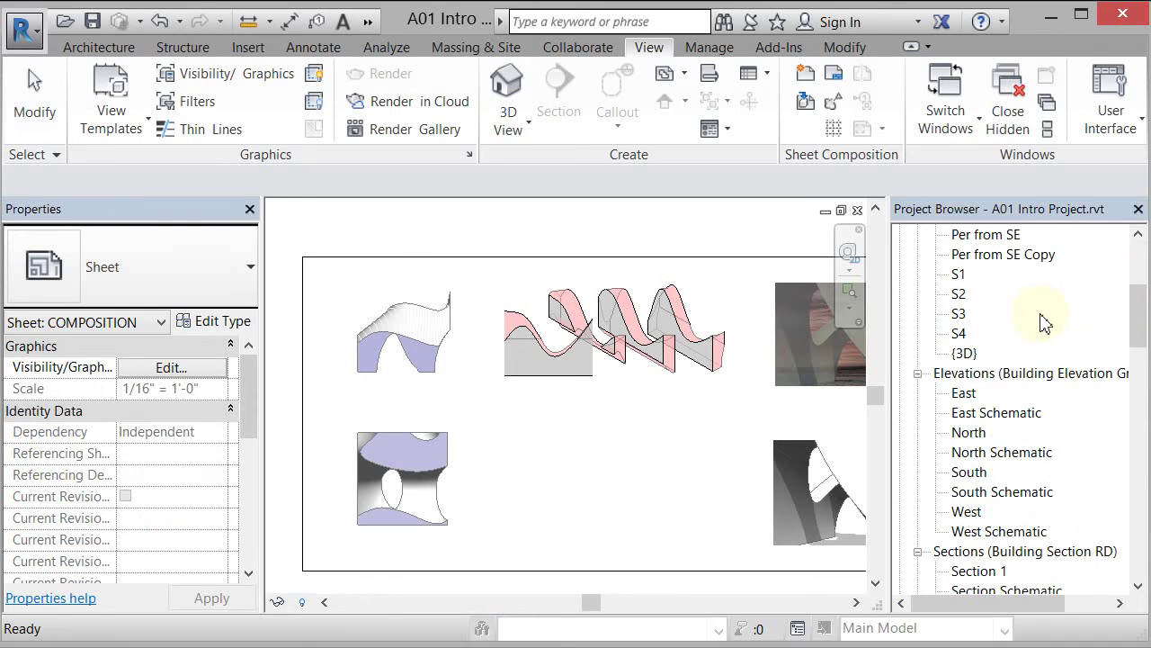
scroll(1044, 324, "up", 6)
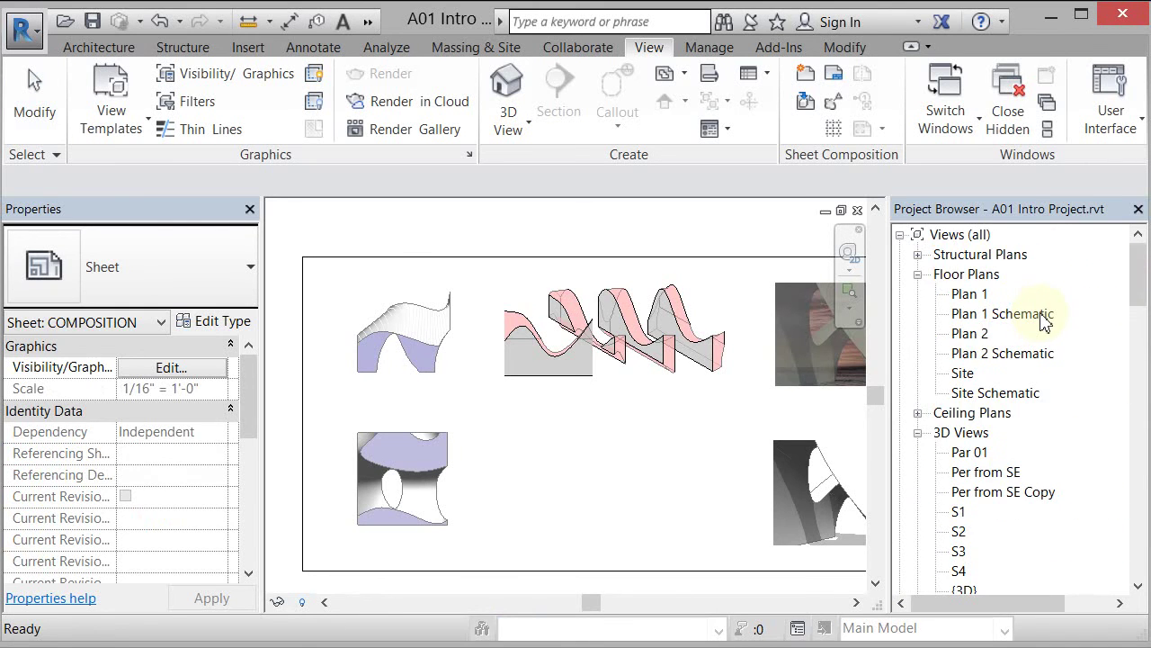
left_click(967, 453)
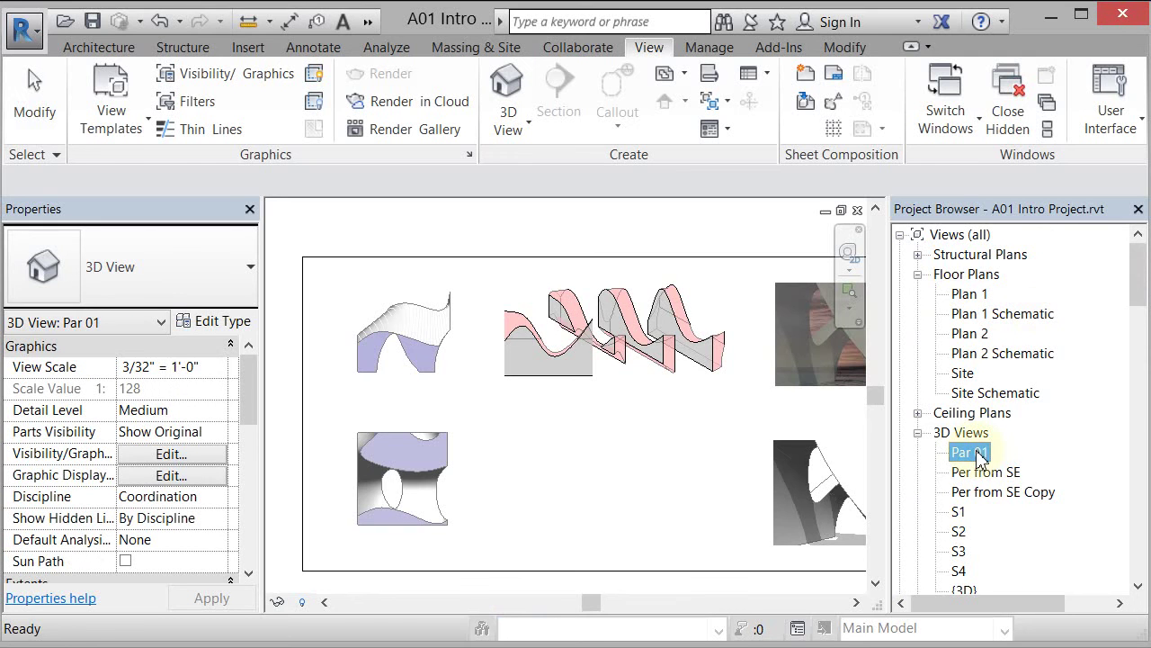
left_click_drag(681, 461, 681, 462)
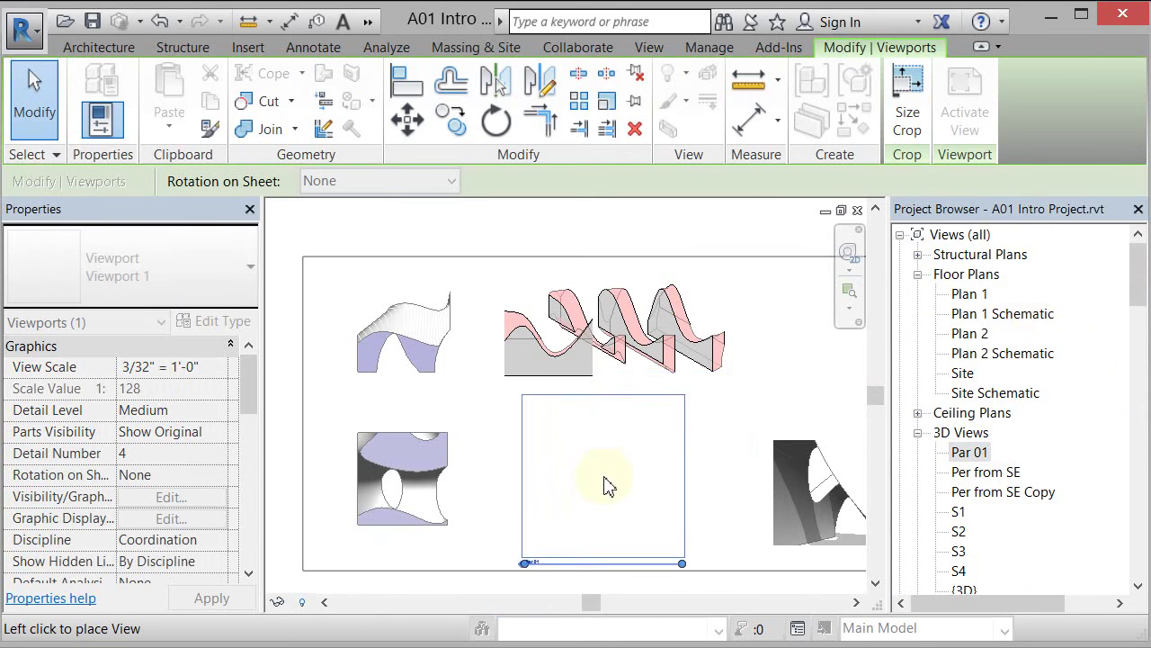
left_click(608, 484)
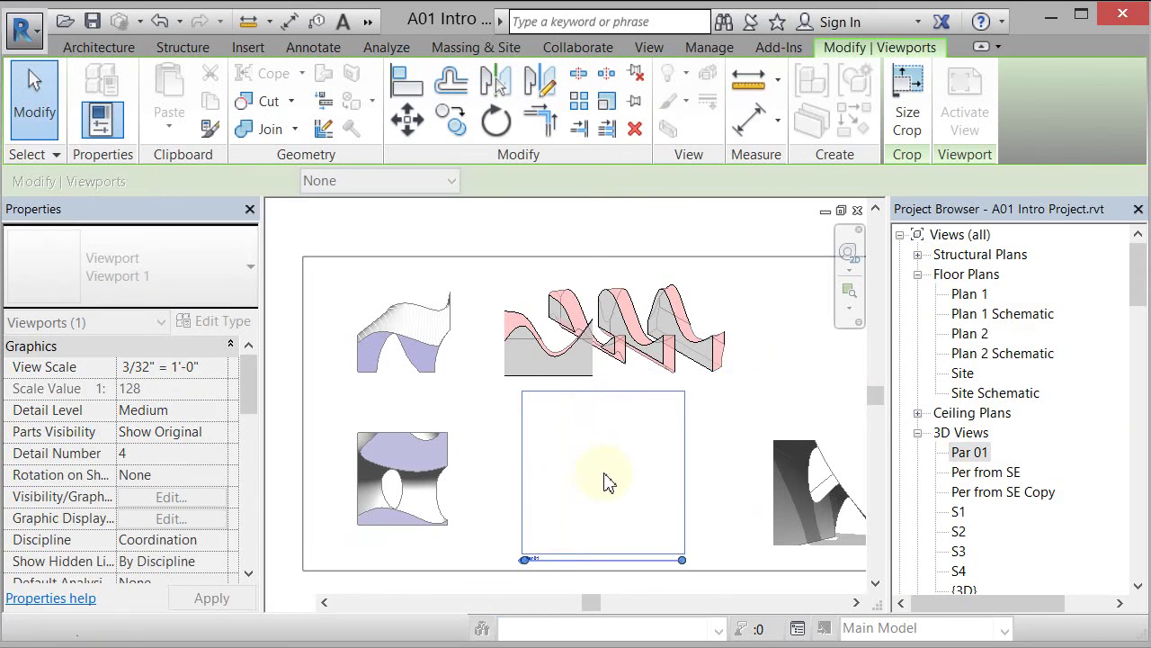
left_click(726, 504)
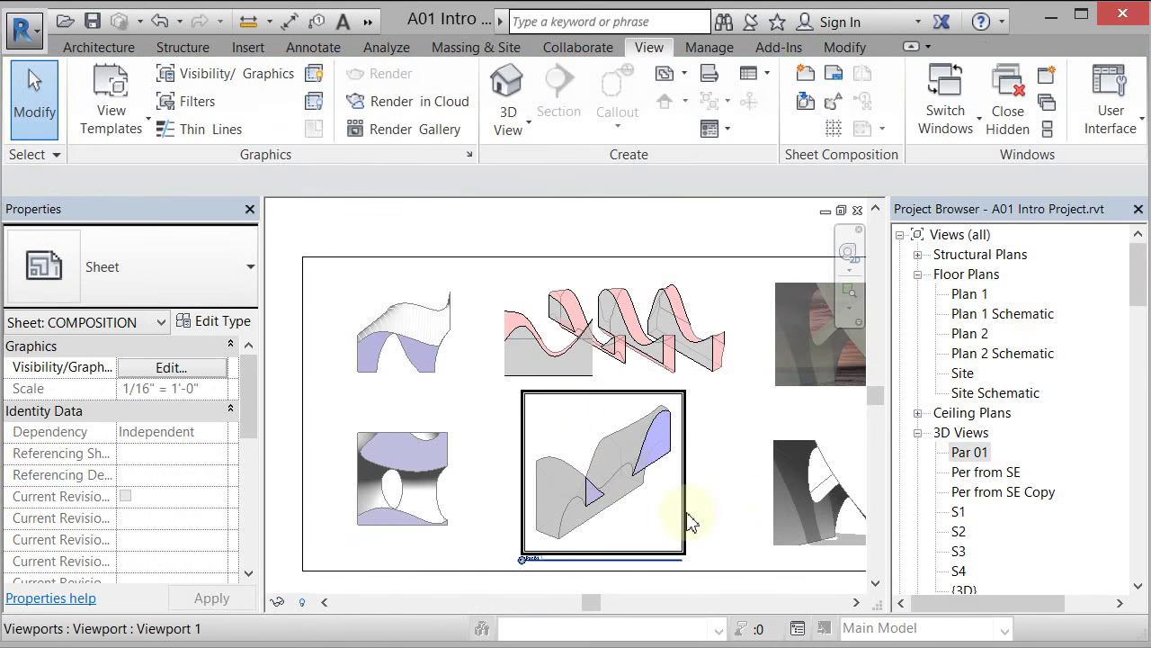
Step: Change the placed Par 01 viewport's type to Viewport Gr No Title and deselect it
left_click(691, 522)
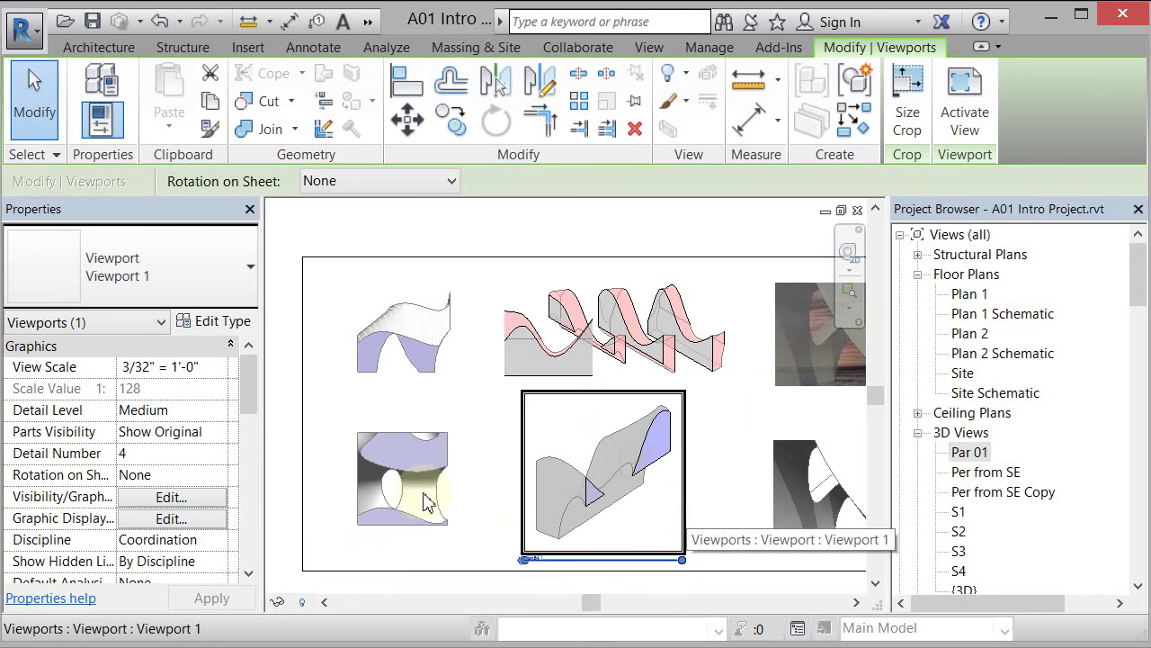
left_click(200, 279)
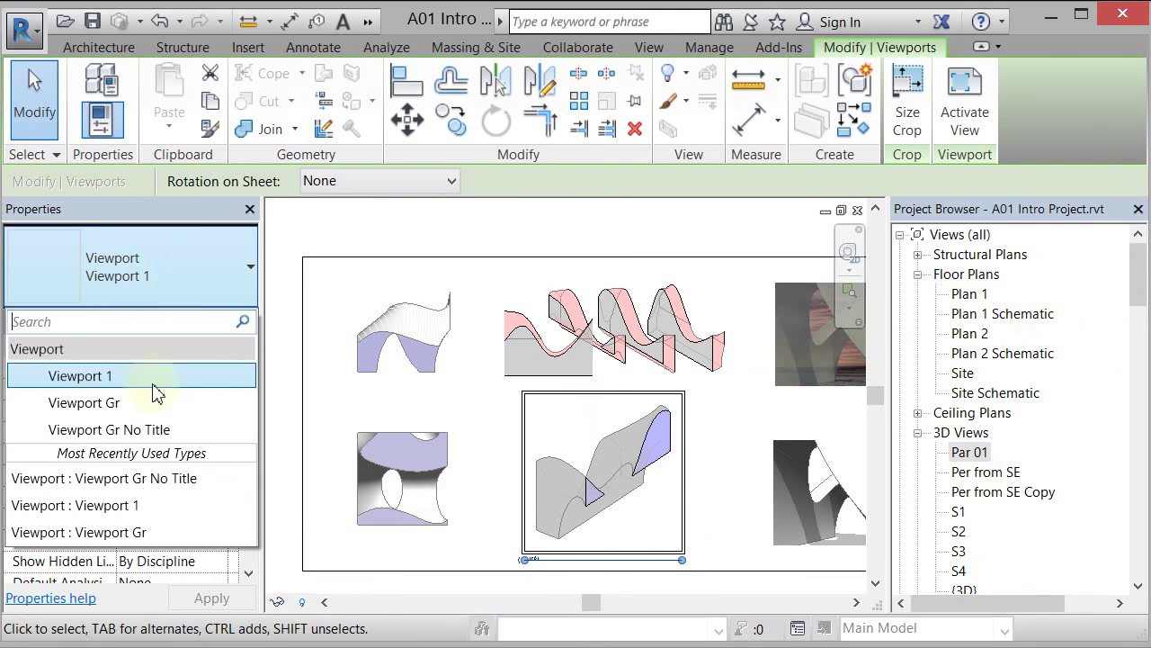
left_click(131, 430)
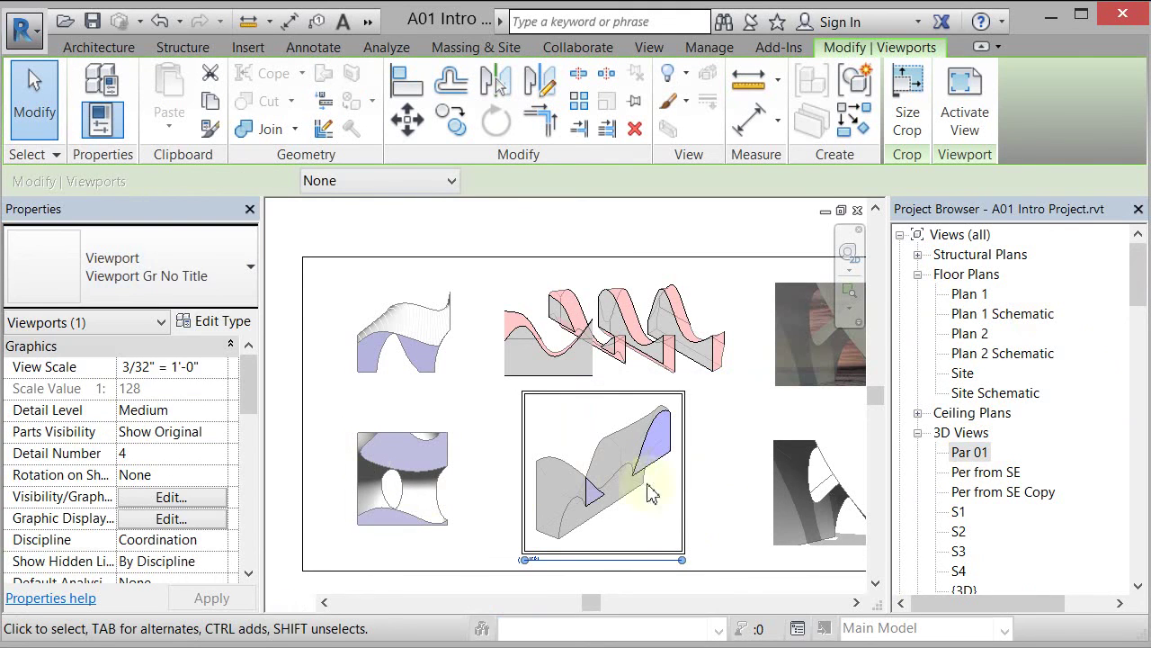
left_click(713, 486)
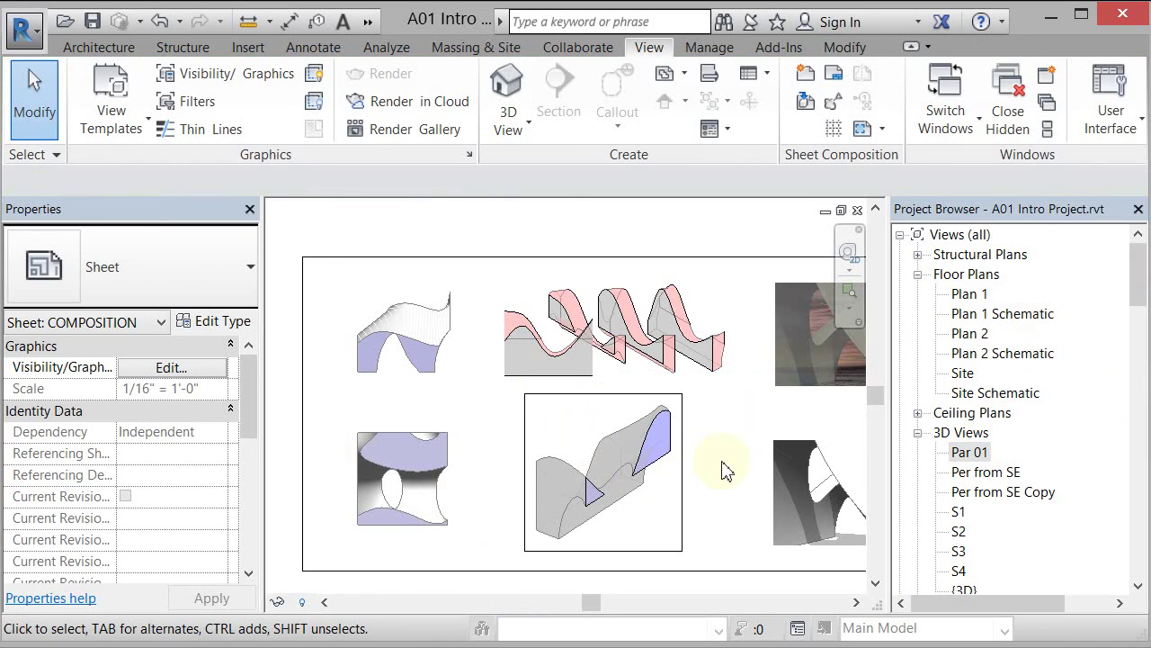
Step: Activate the Par 01 view on the sheet, hide its crop region, and return to the sheet
left_click(684, 485)
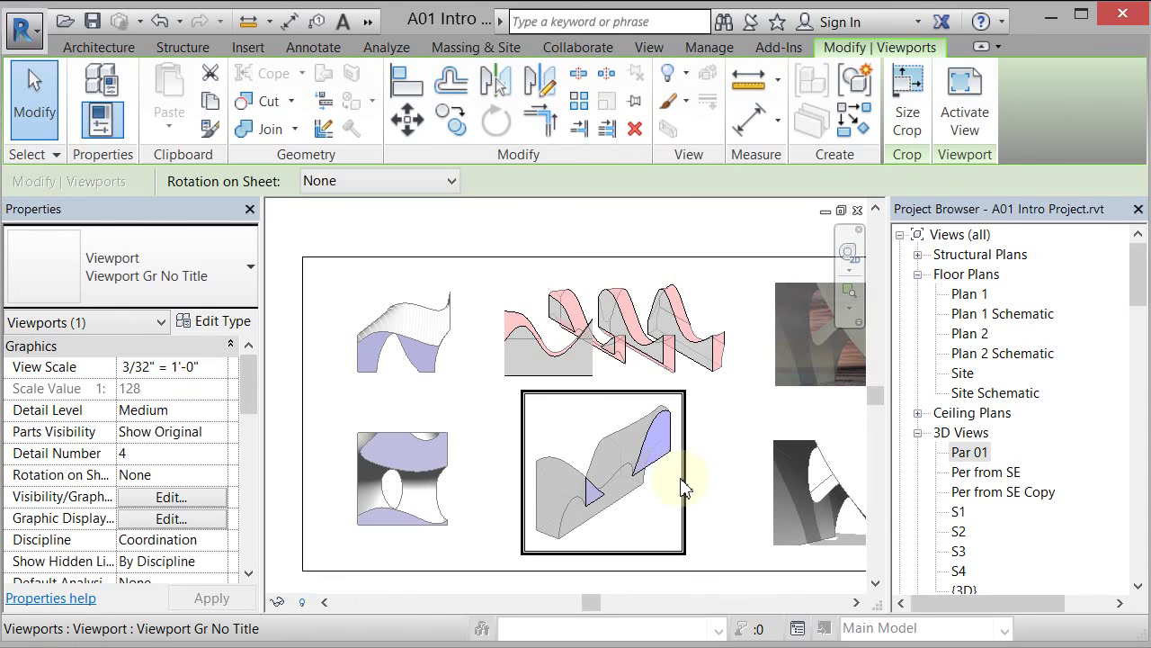
double_click(630, 465)
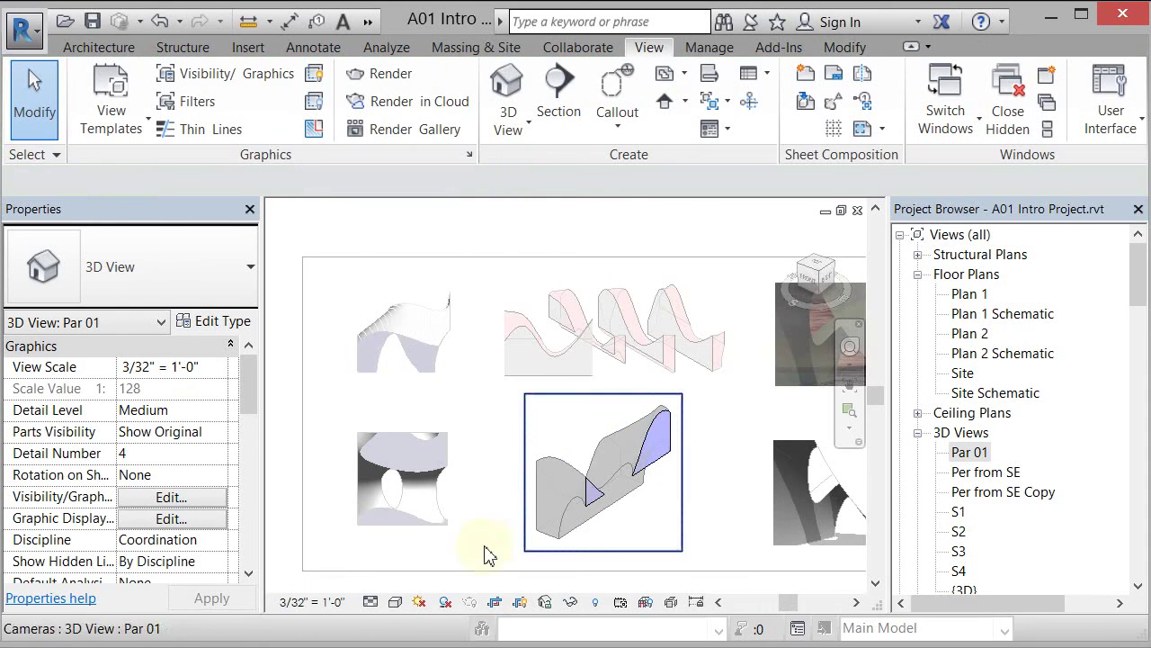
left_click(521, 605)
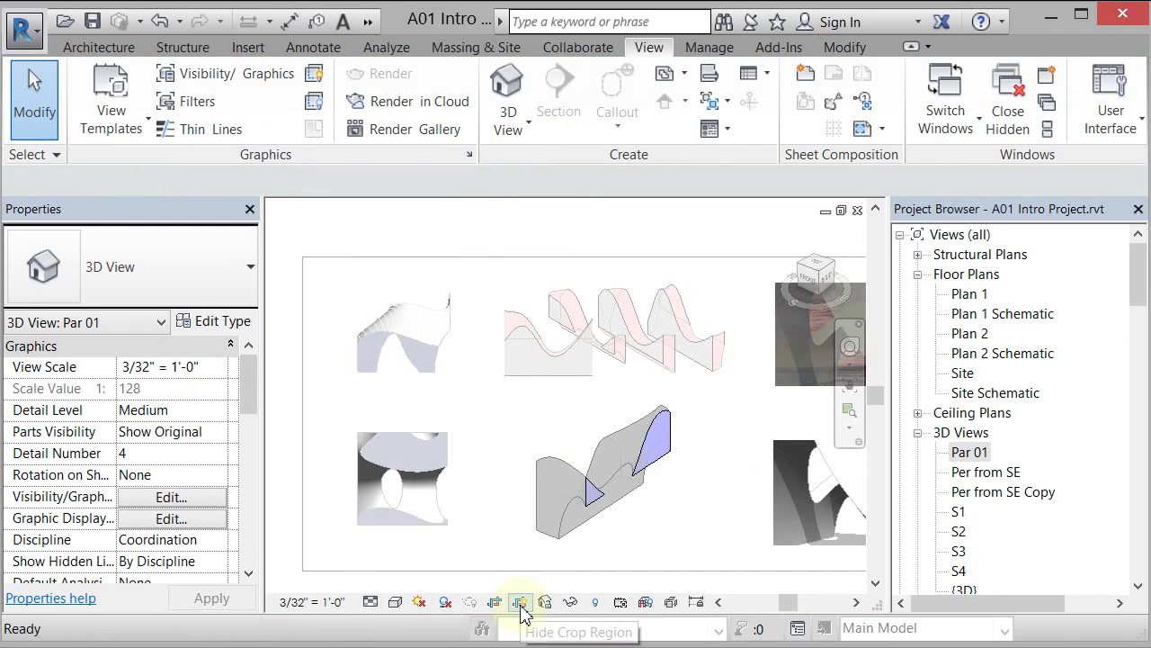
double_click(376, 236)
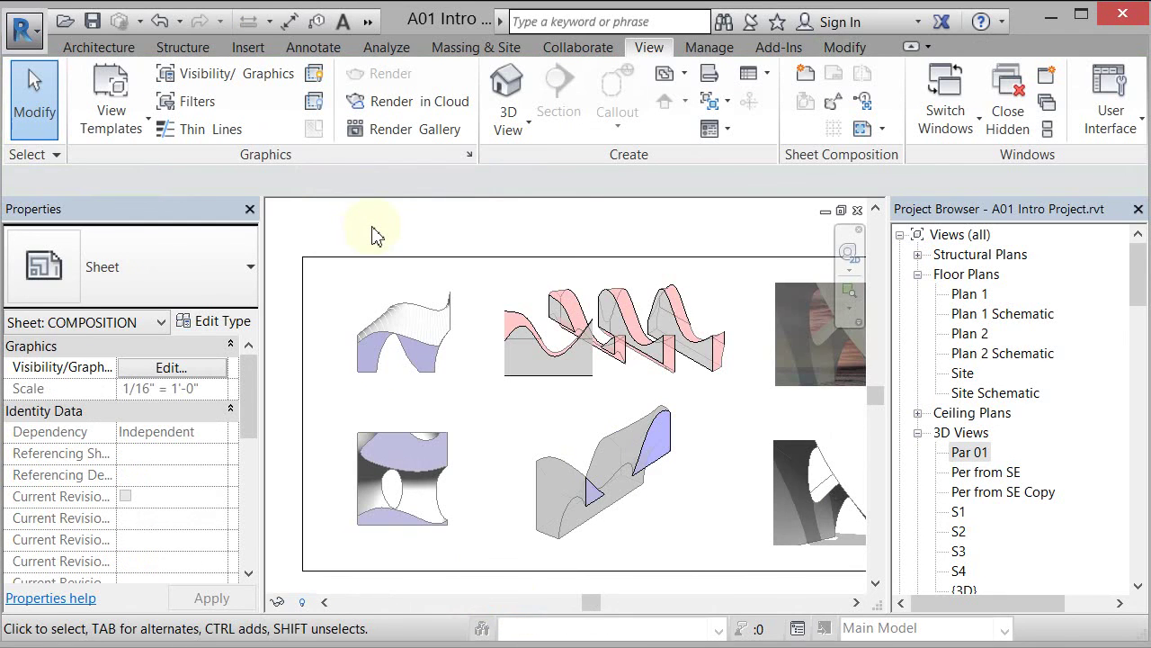